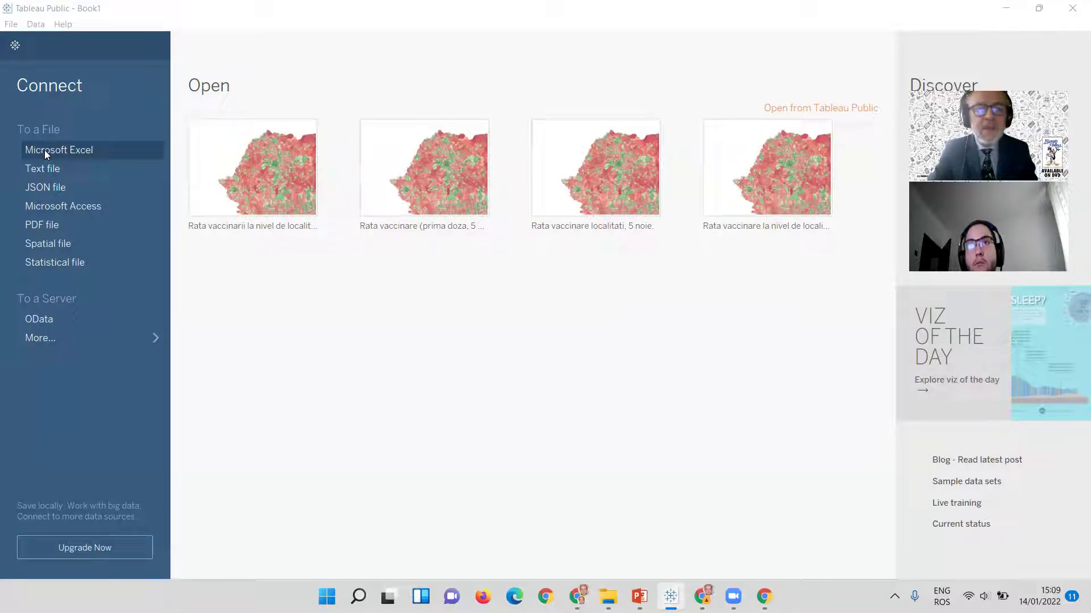
- Connect to the Excel workbook vaccinare_1_Bucuresti and change the Siruta column's data type to String
click(44, 150)
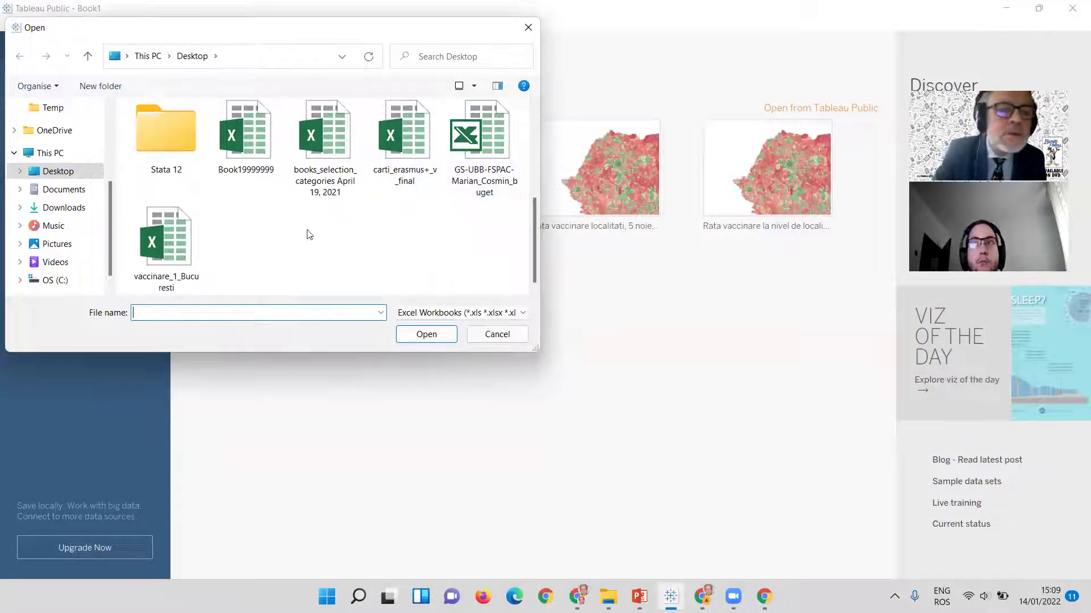
click(168, 242)
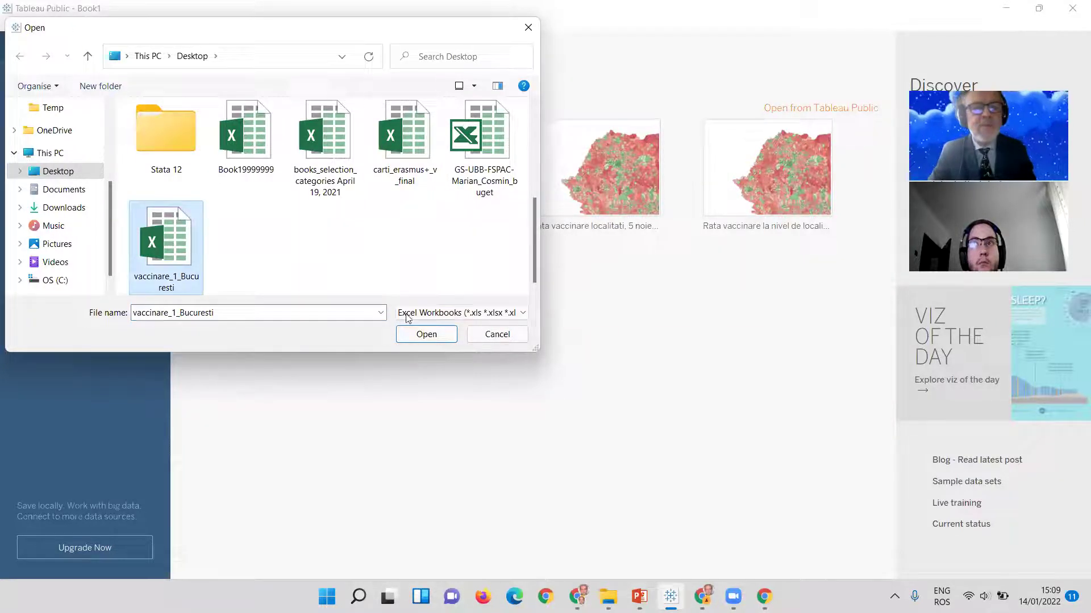
click(422, 336)
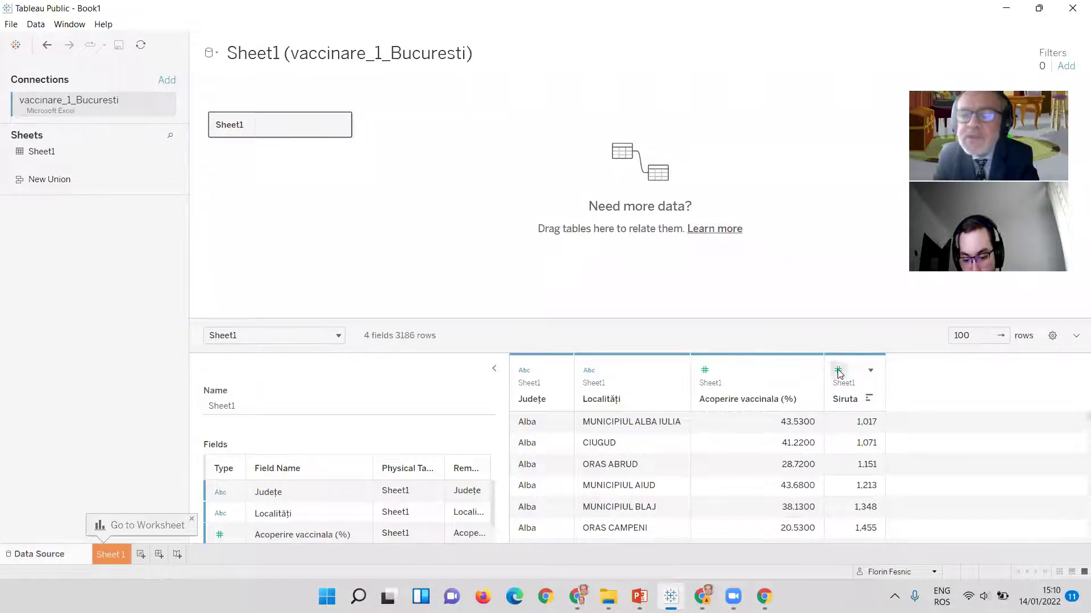
click(839, 373)
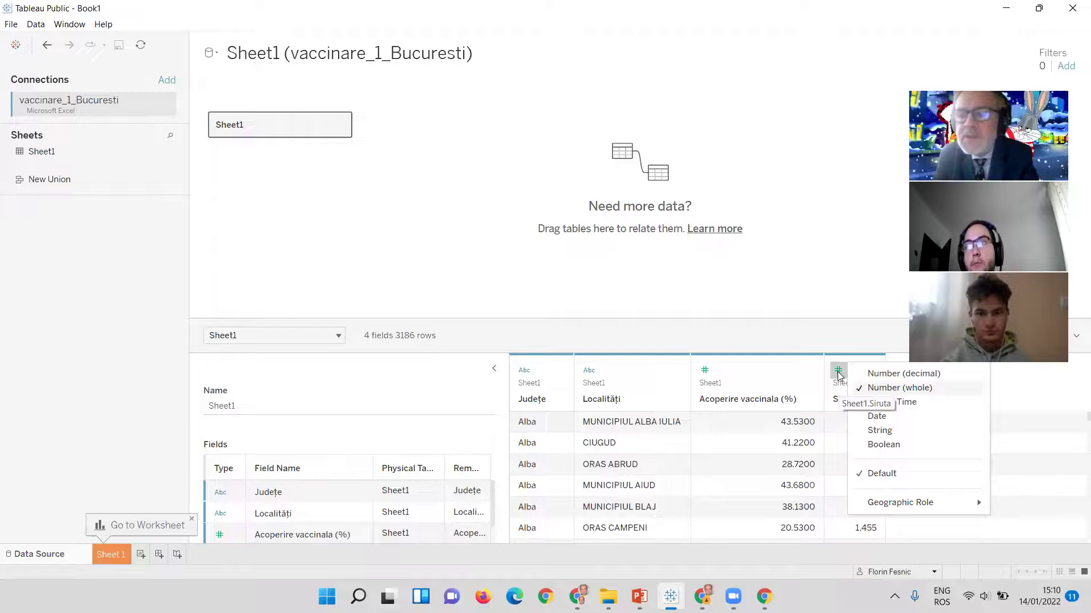
click(879, 436)
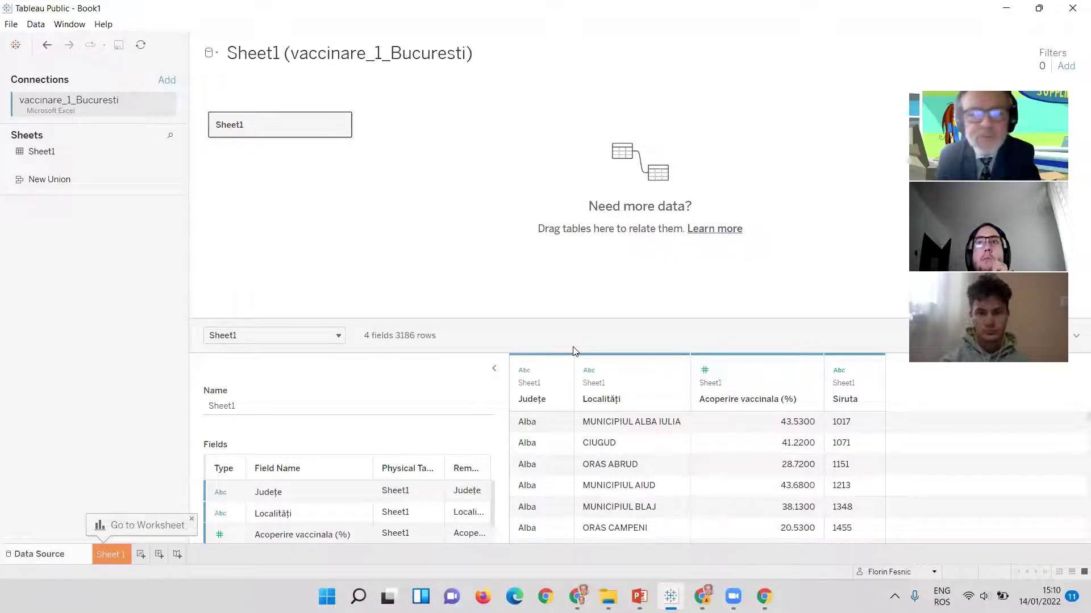
- Add a second connection to the spatial file ro_uat_poligon.geojson from the Desktop
click(166, 80)
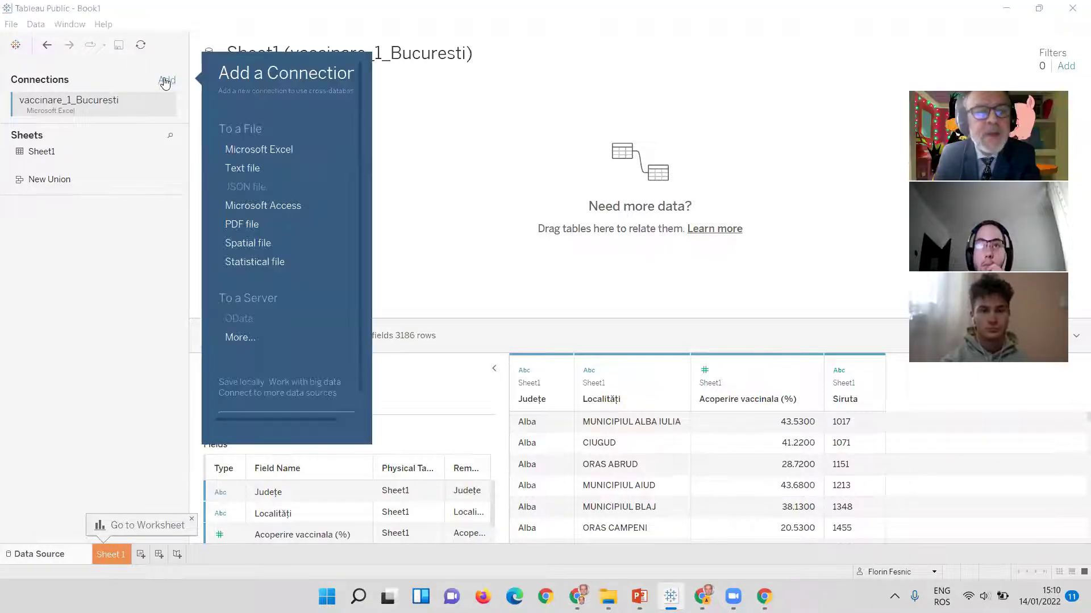
click(242, 245)
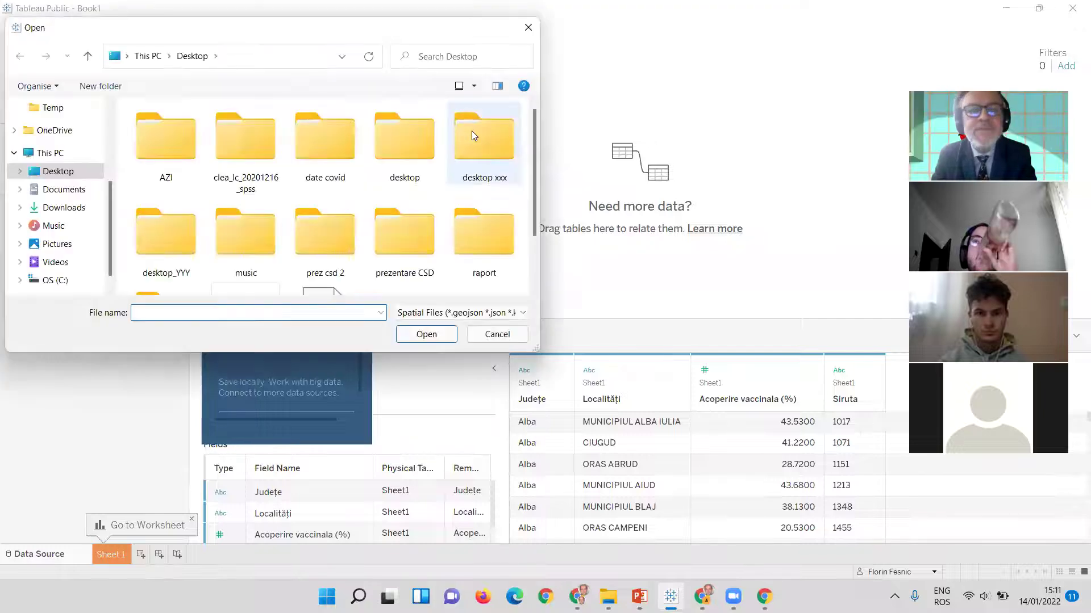
scroll(474, 135, down, 2)
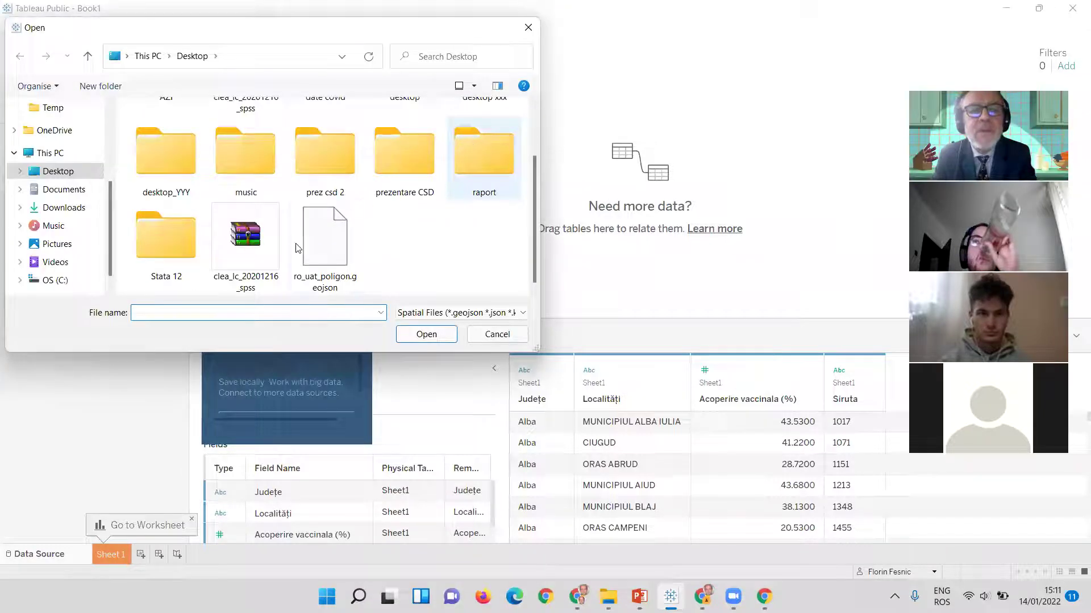
click(327, 240)
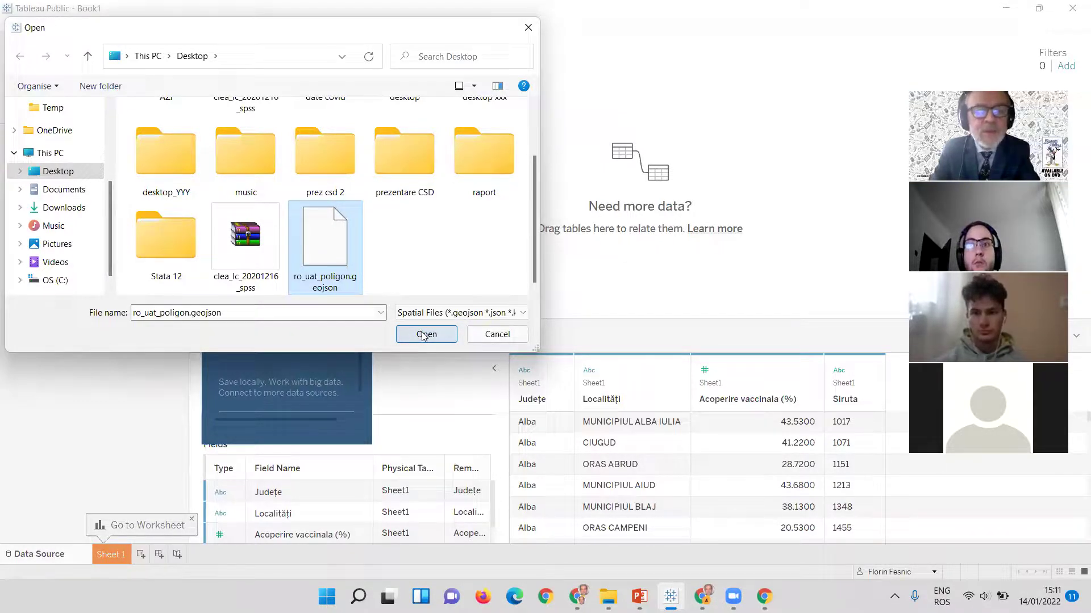
click(425, 334)
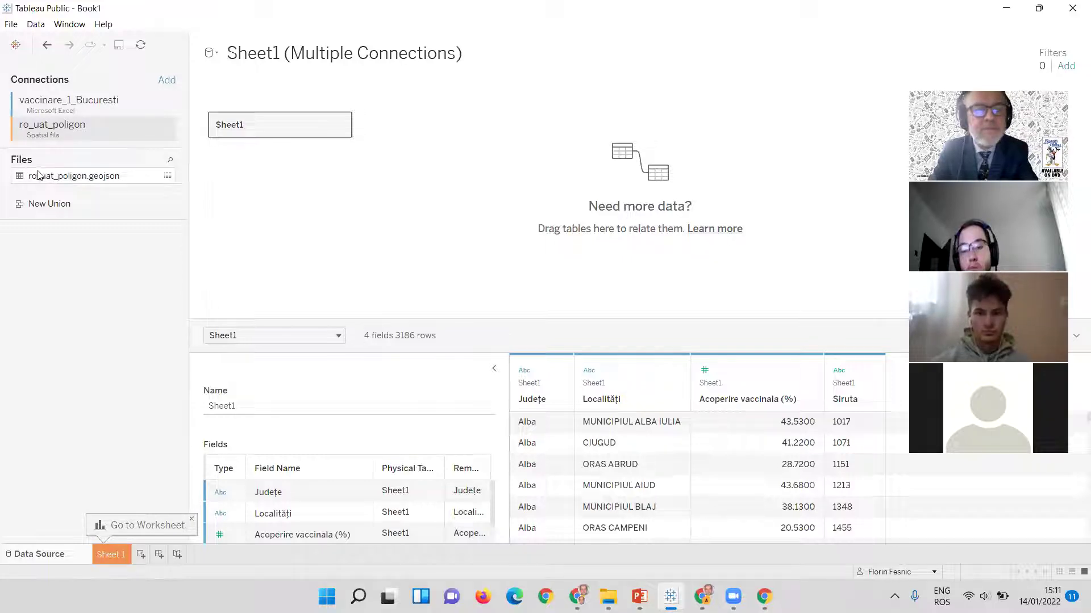
- Relate ro_uat_poligon.geojson to Sheet1 by matching Siruta = Natcode, and update the data preview
drag(47, 177, 418, 127)
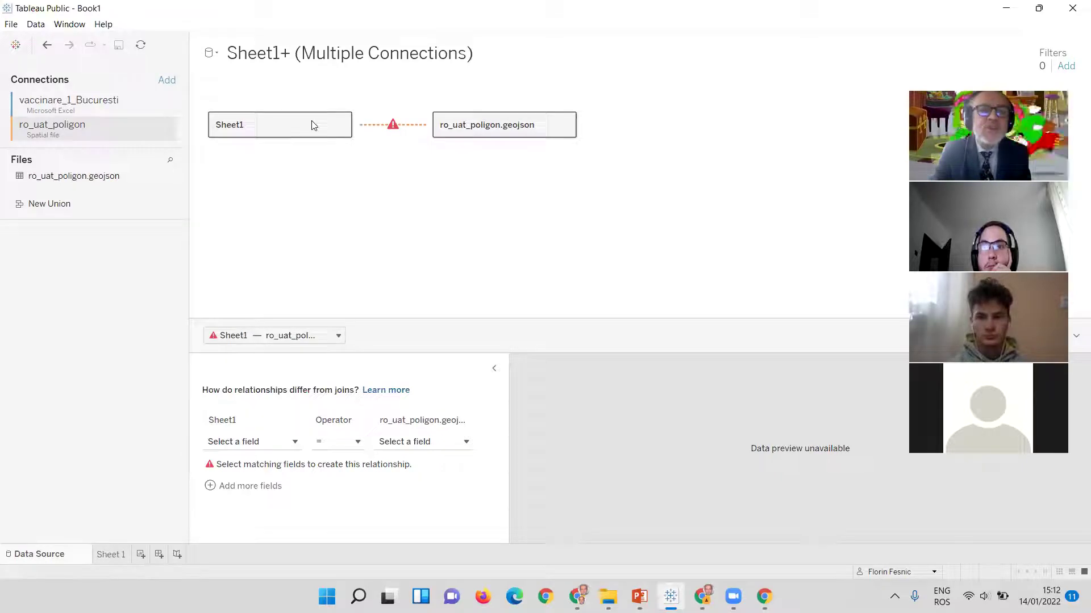
click(338, 338)
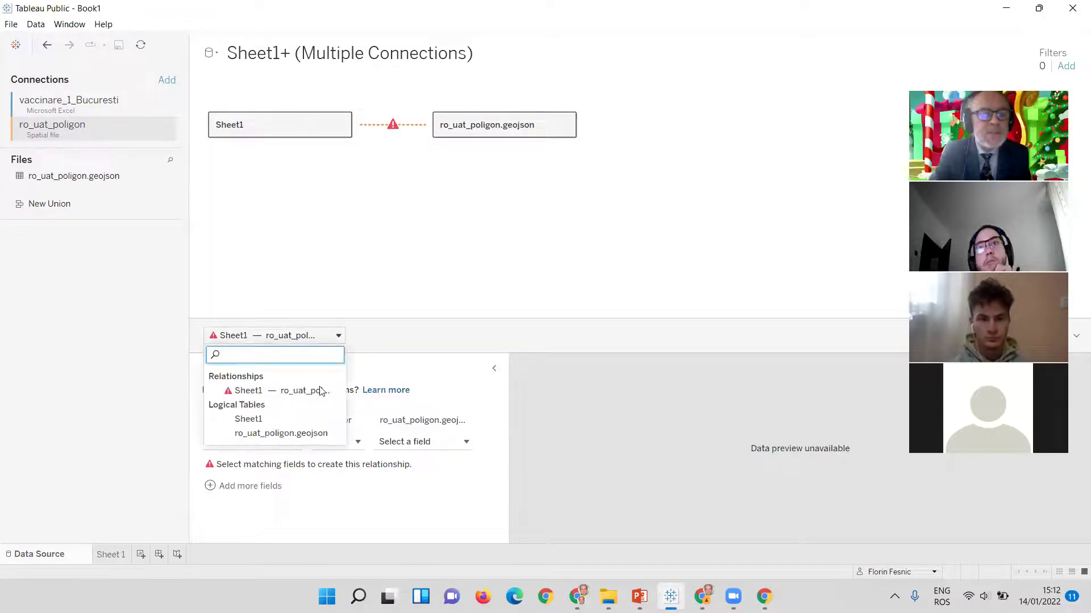
click(314, 450)
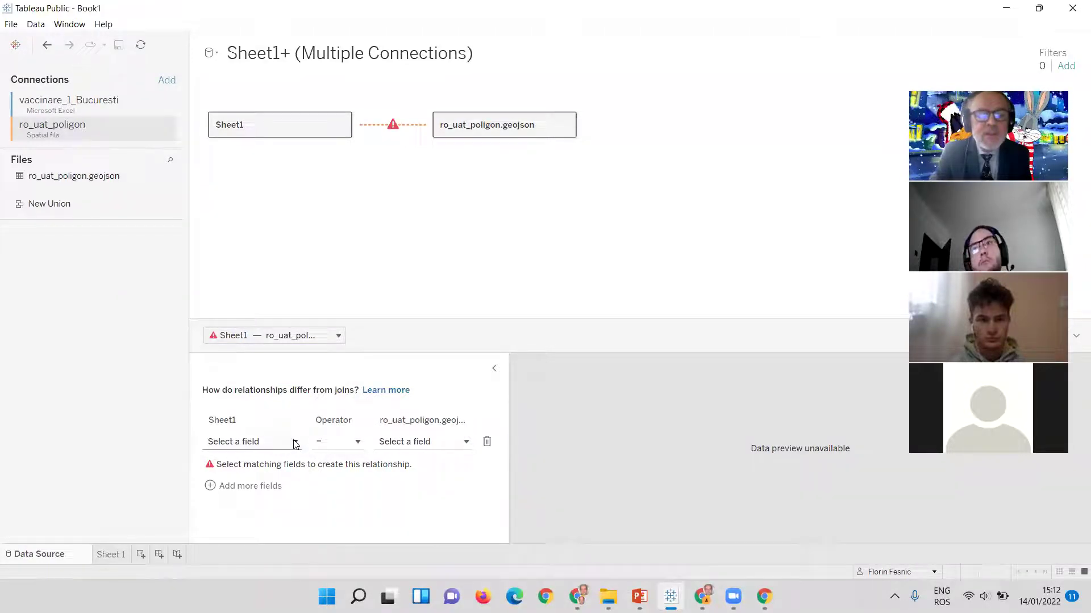
click(294, 442)
click(251, 381)
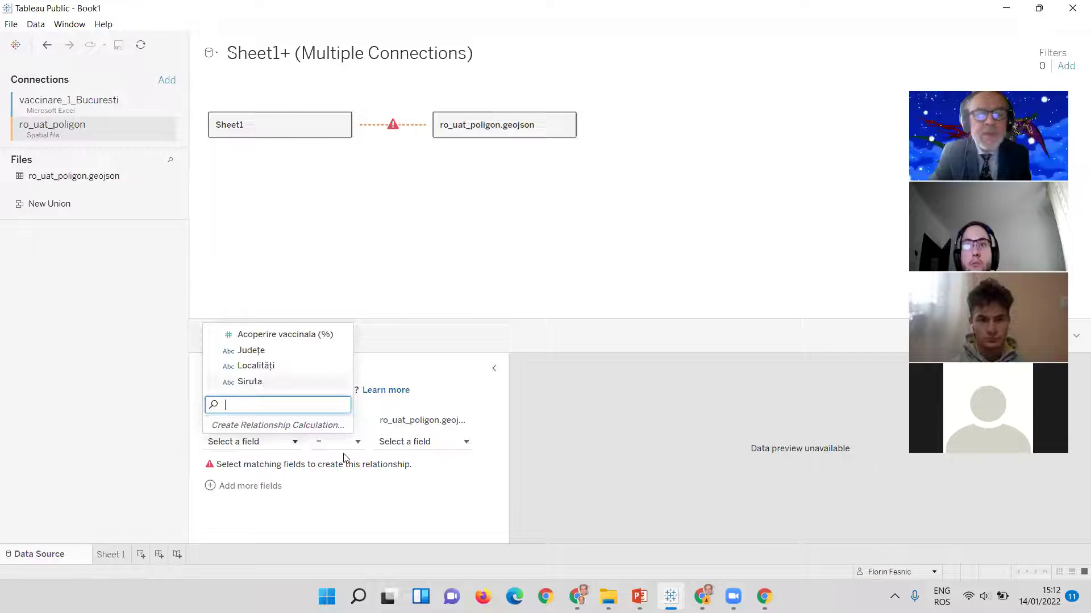
click(465, 442)
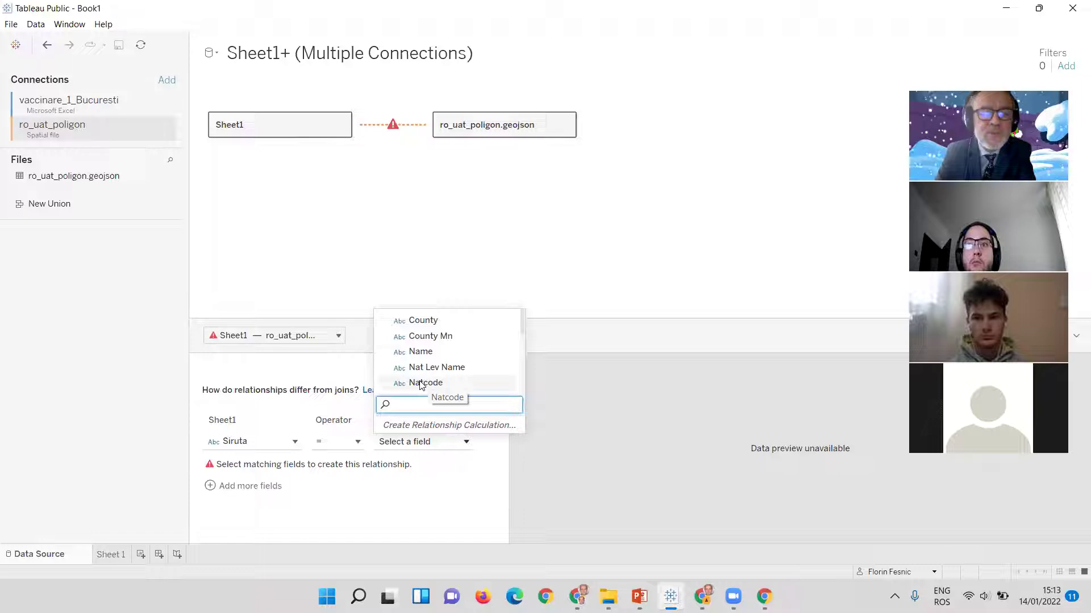
click(419, 384)
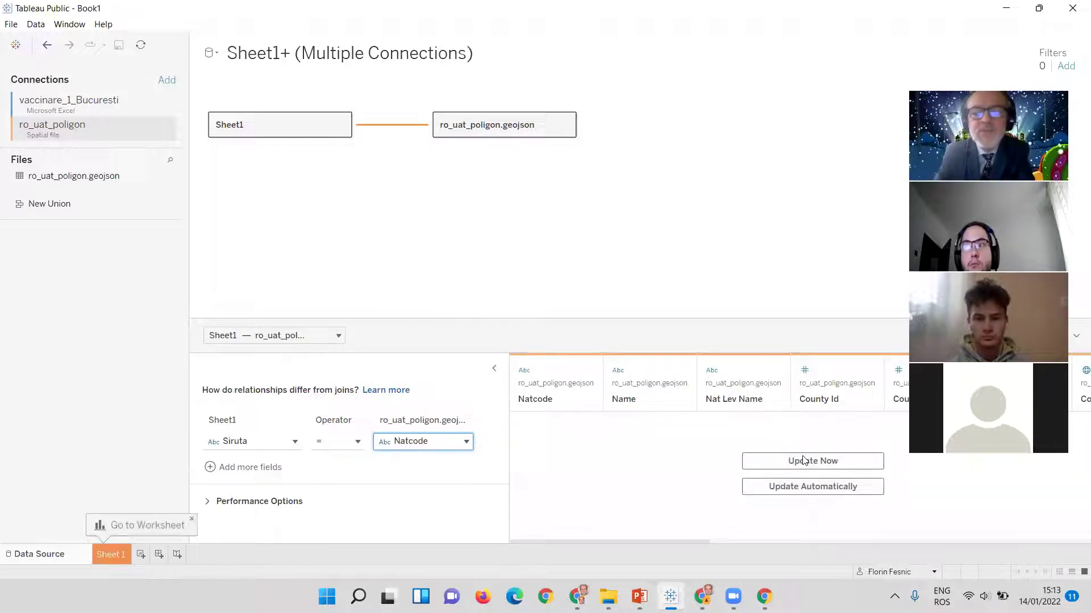
click(804, 463)
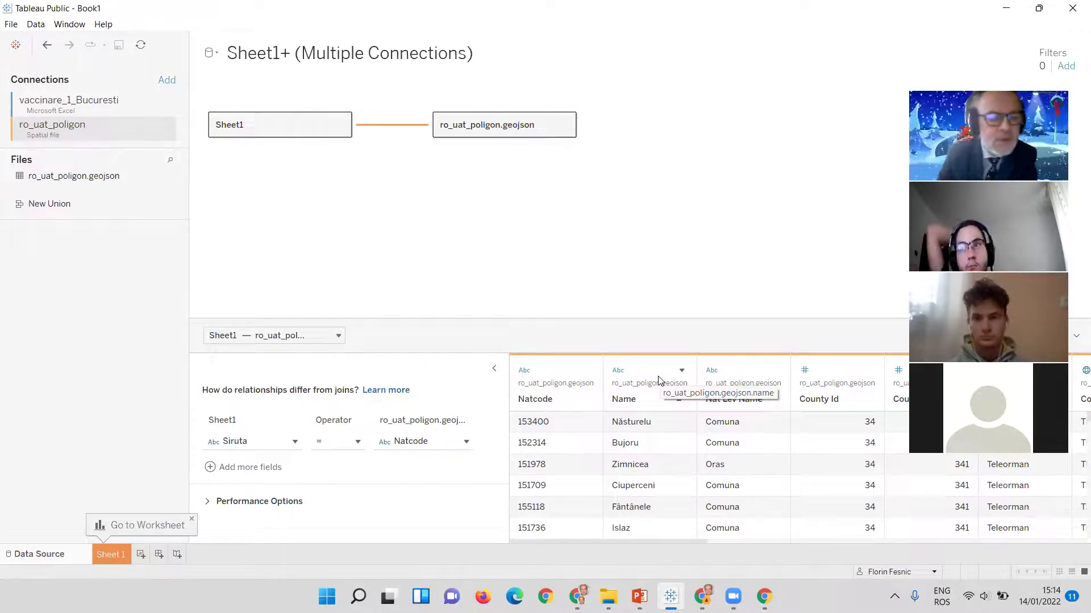
- Open the Sheet 1 worksheet and add the Geometry field to the marks' Detail to draw the map
click(128, 551)
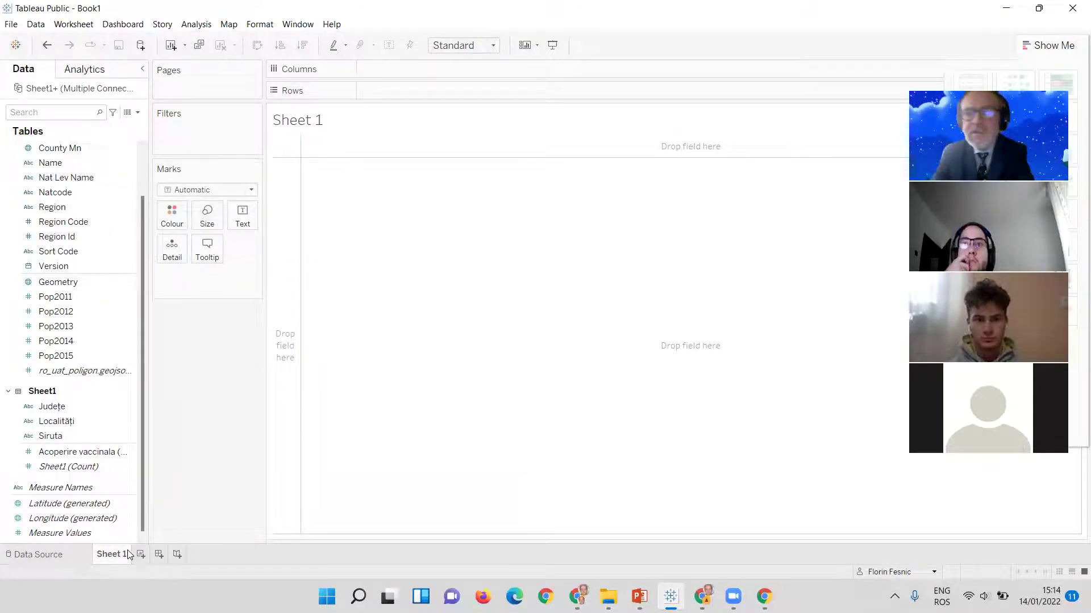
click(56, 236)
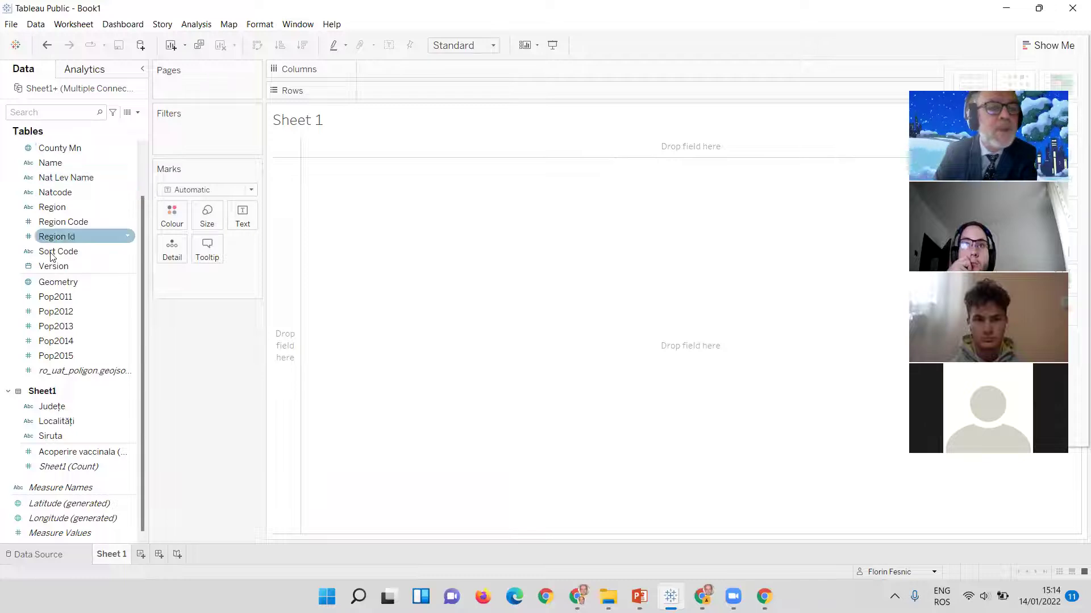
click(60, 283)
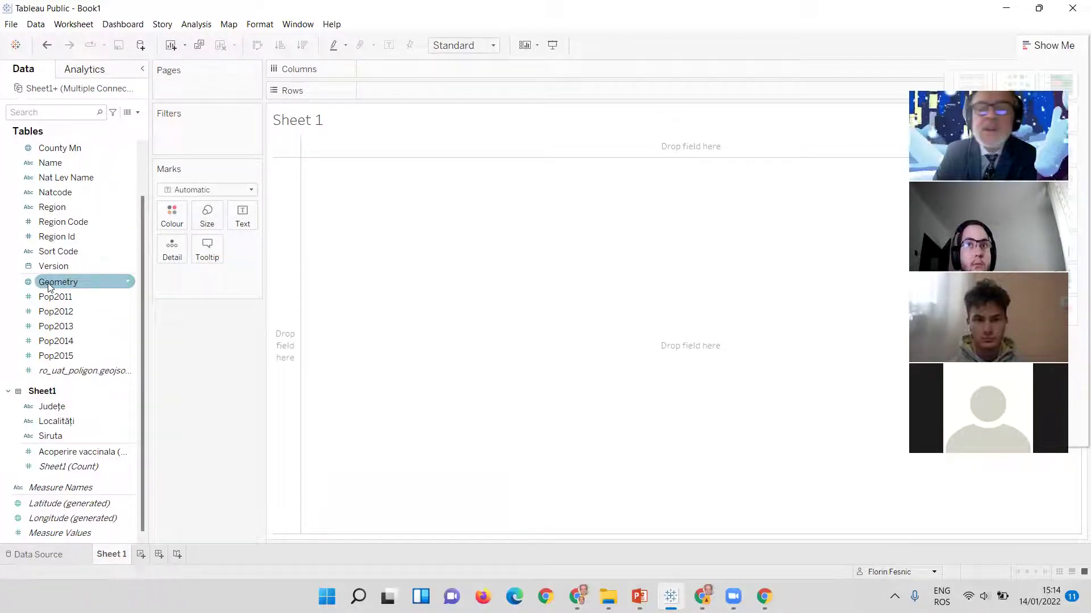
drag(41, 287, 167, 251)
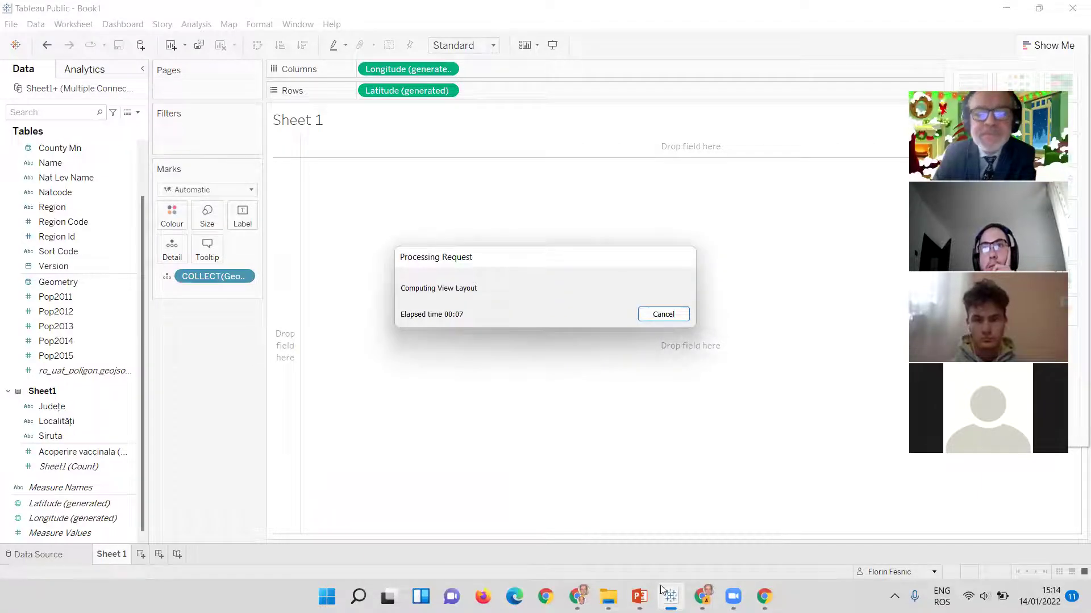
mouse_move(639, 596)
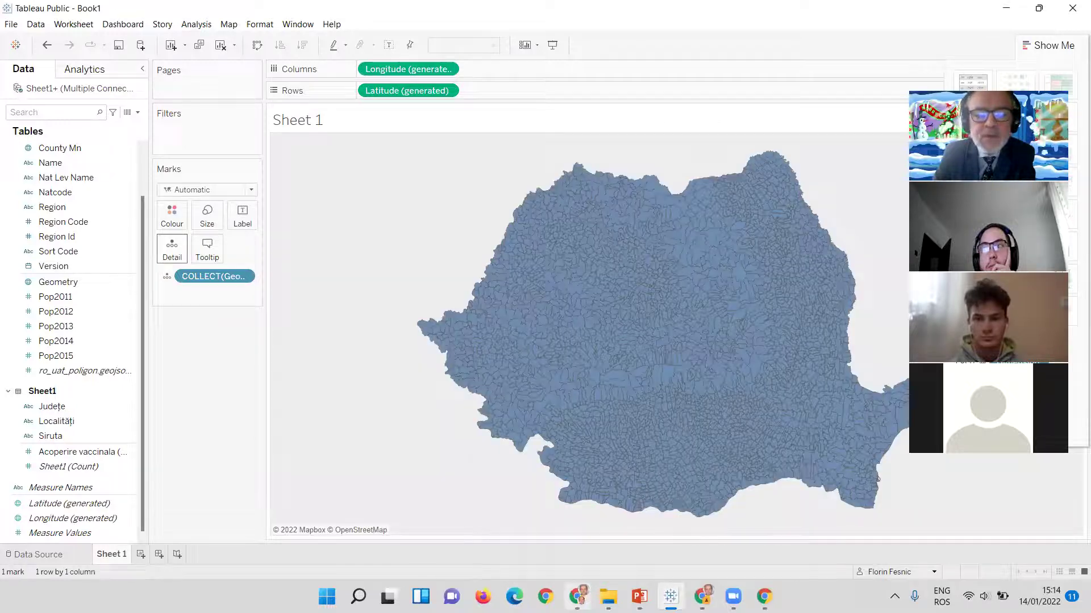
mouse_move(576, 596)
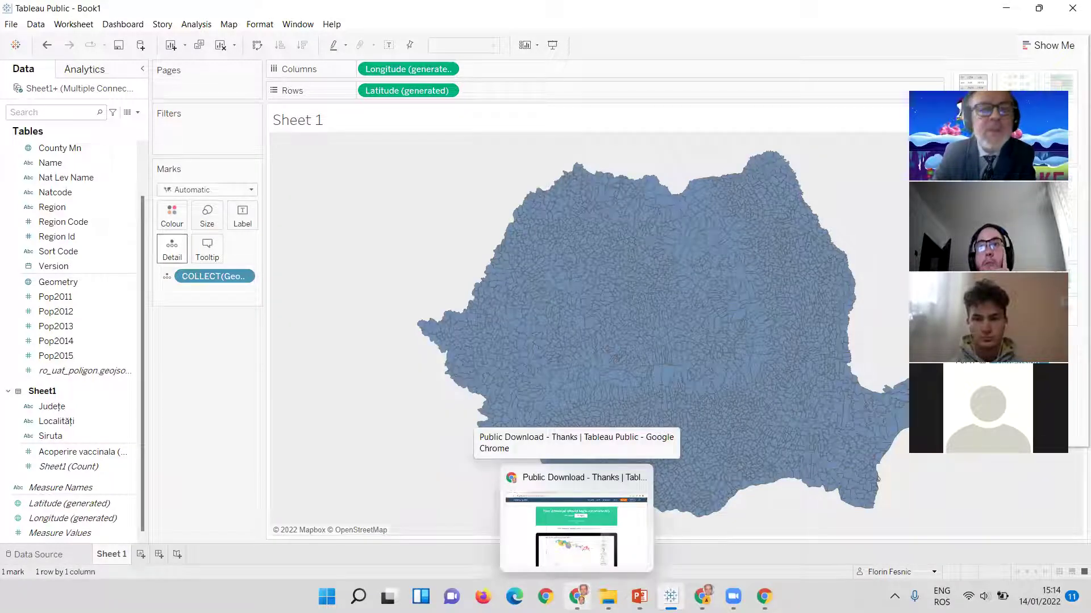
click(590, 554)
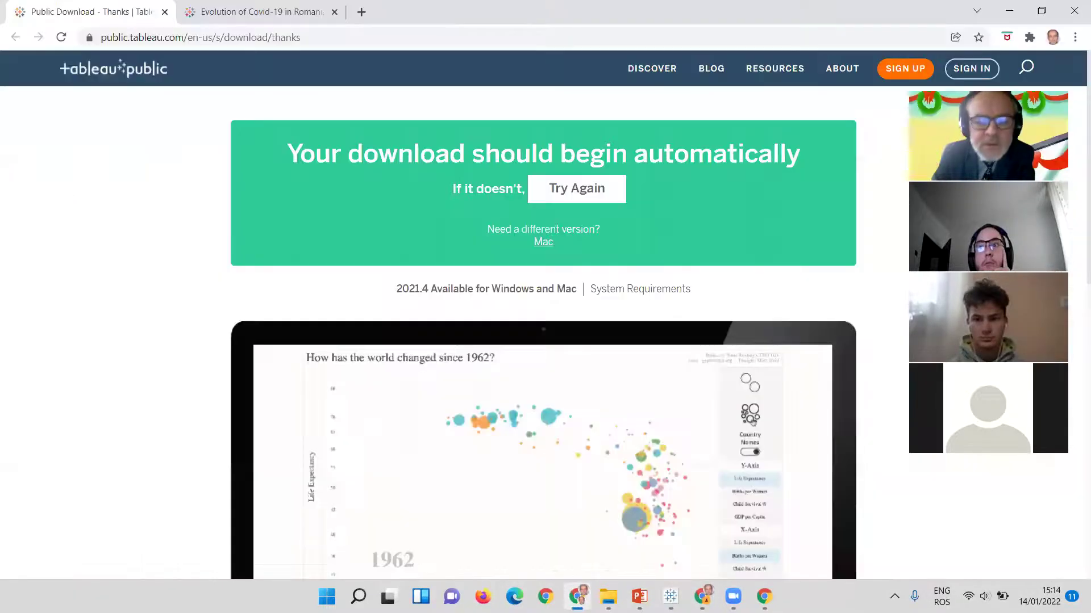
key(alt+Tab)
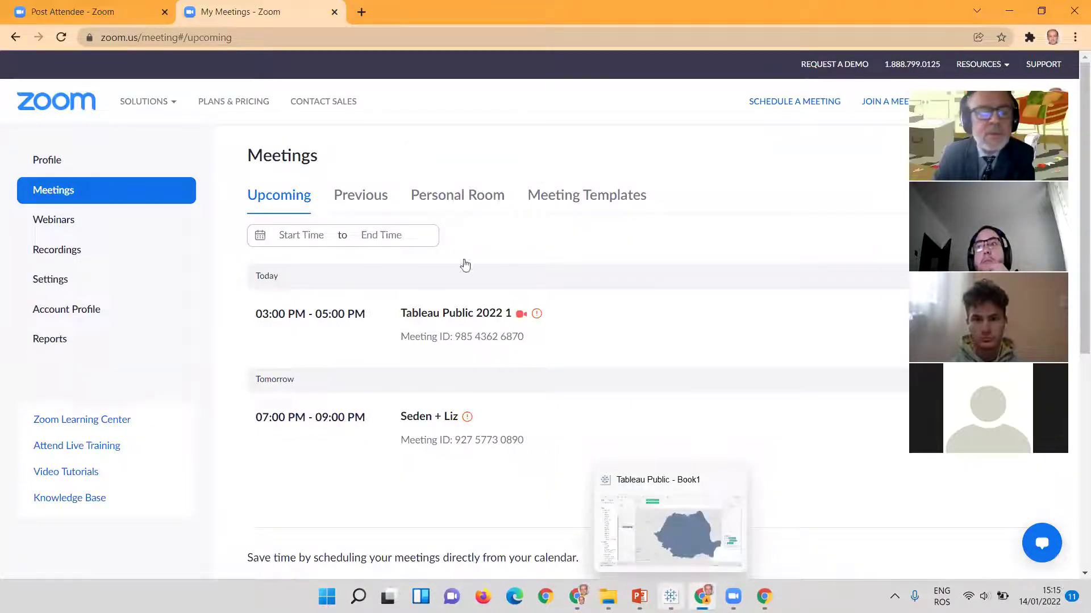
key(alt+Tab)
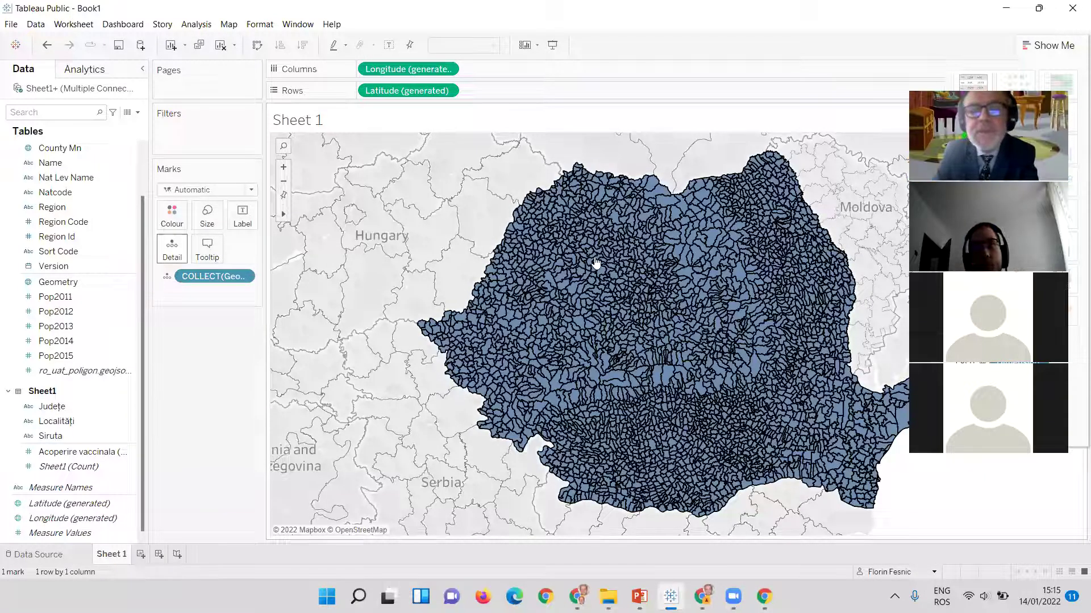
- Add the Name and County fields from ro_uat_poligon.geojson to the map marks' Detail
click(116, 181)
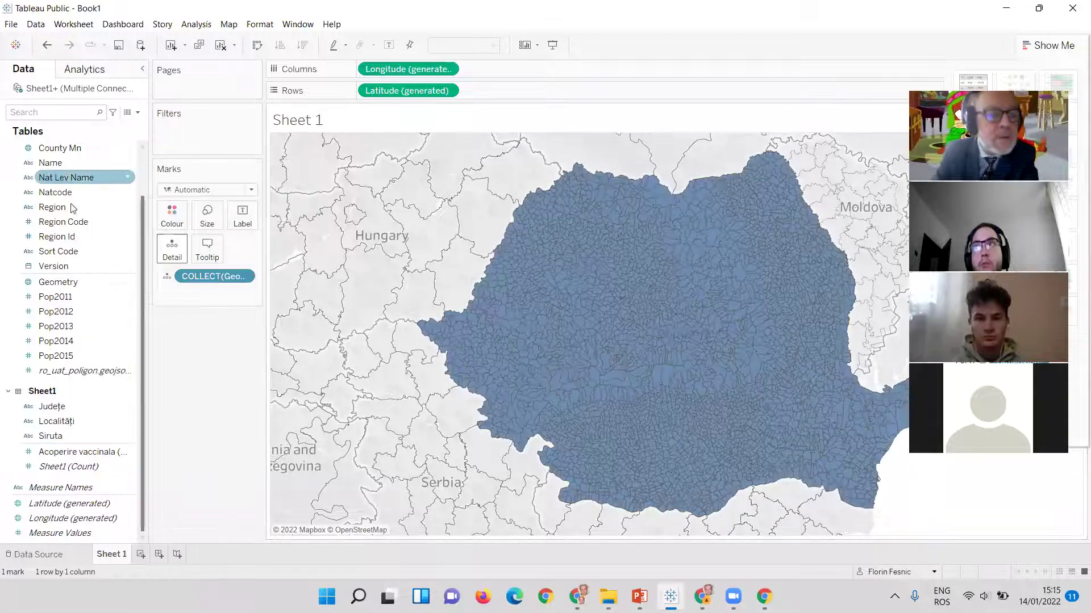
click(69, 236)
click(56, 162)
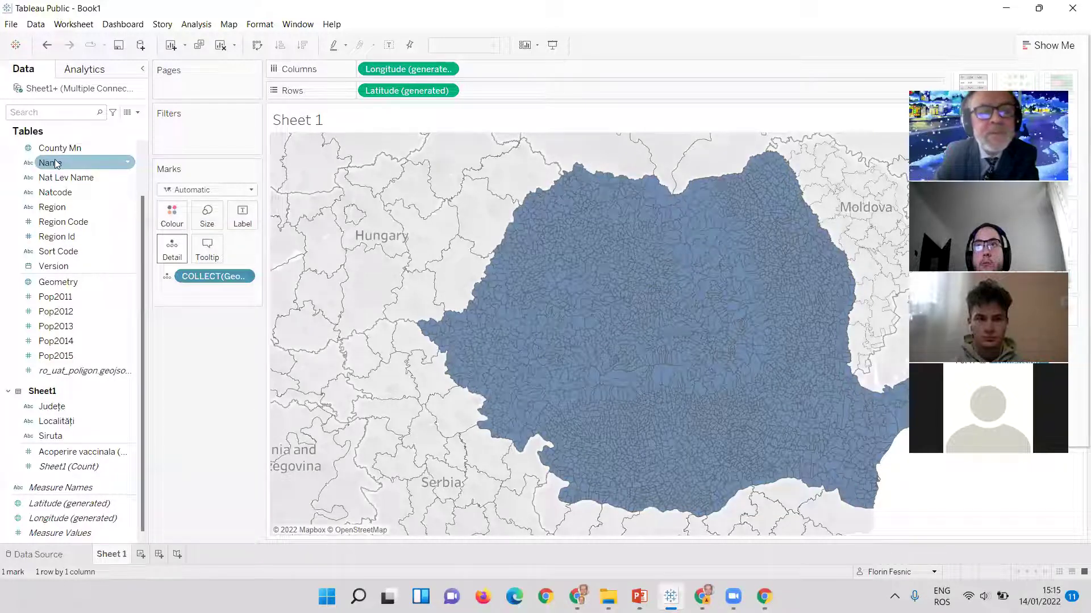
drag(45, 166, 169, 252)
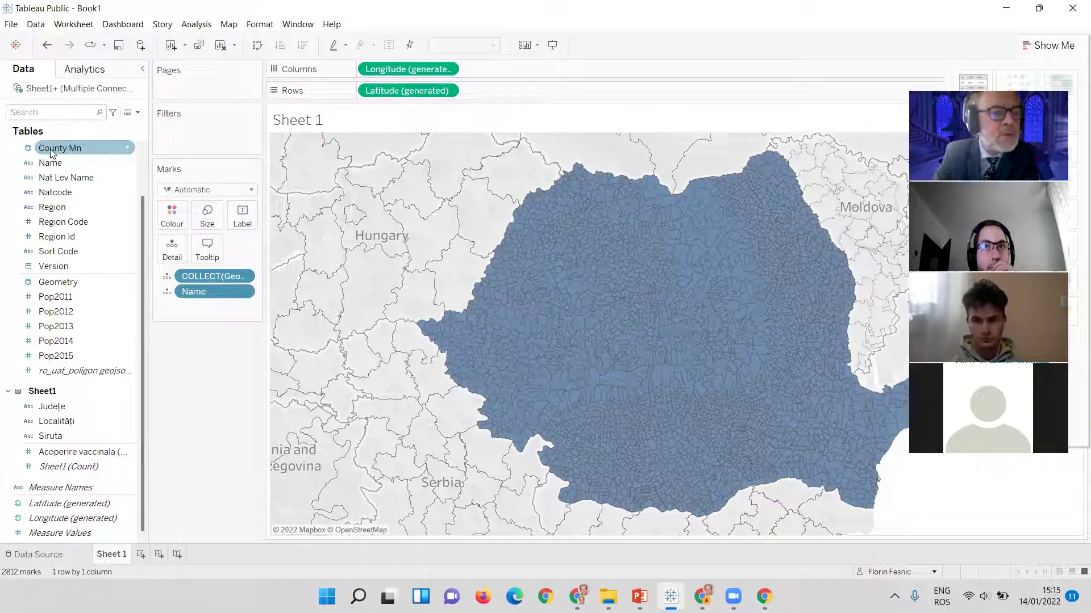
scroll(137, 185, up, 2)
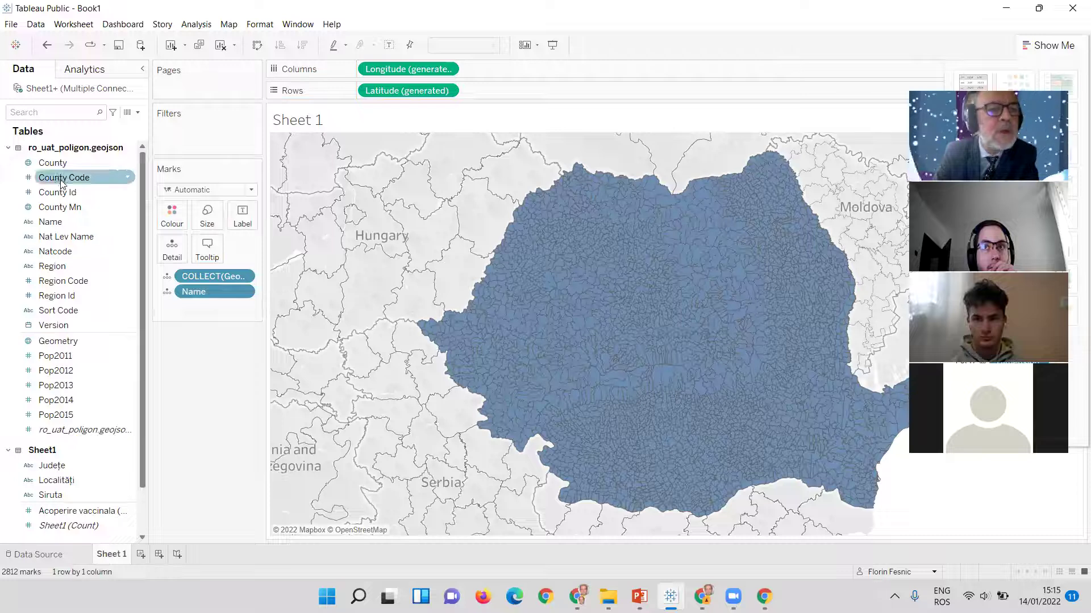
drag(52, 163, 170, 248)
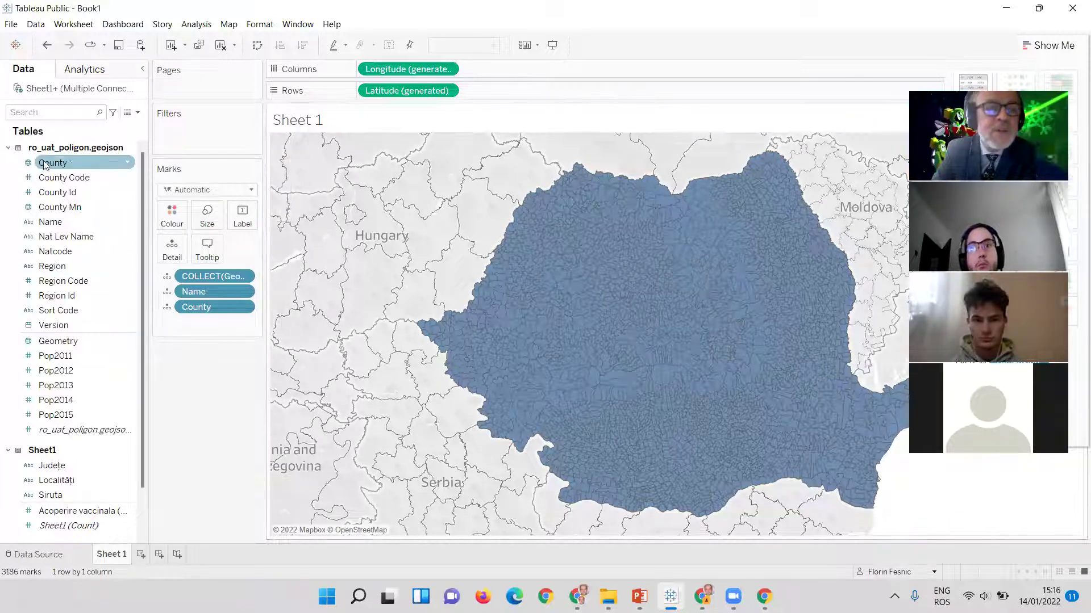
- Colour the map's localities by the Acoperire vaccinala (%) measure
scroll(88, 288, down, 1)
scroll(89, 284, down, 1)
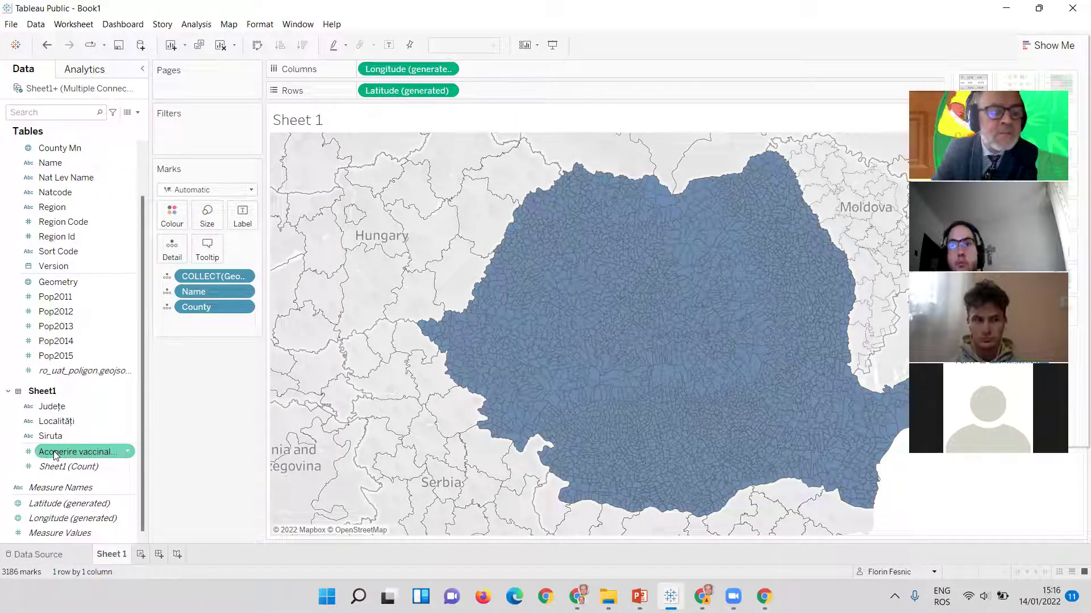
drag(55, 454, 170, 215)
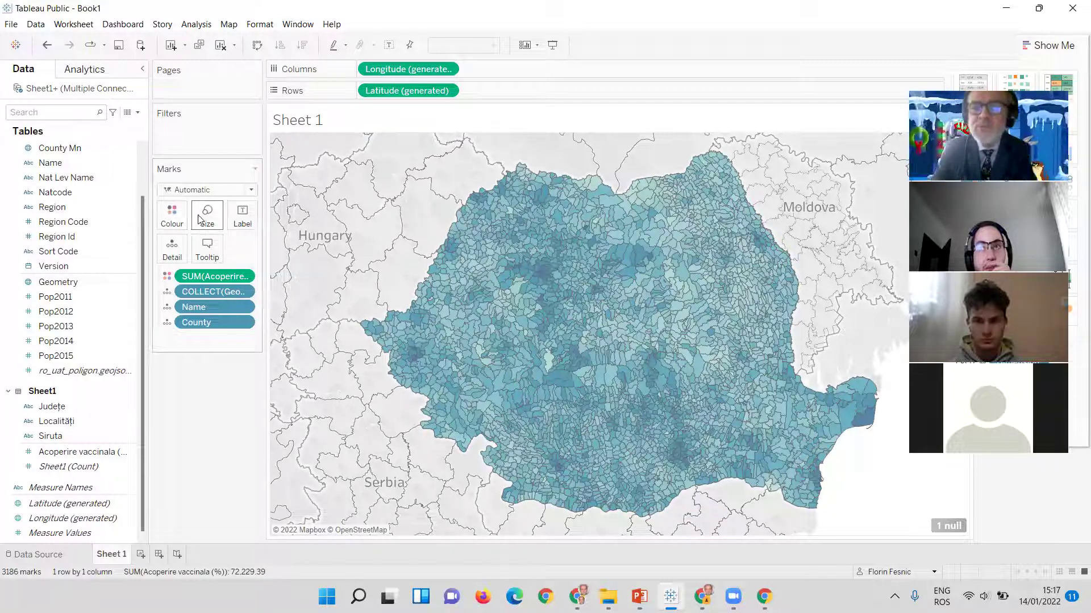
- Apply the Red-Green Diverging palette, reversed, to the map's Acoperire vaccinala (%) colours
click(169, 213)
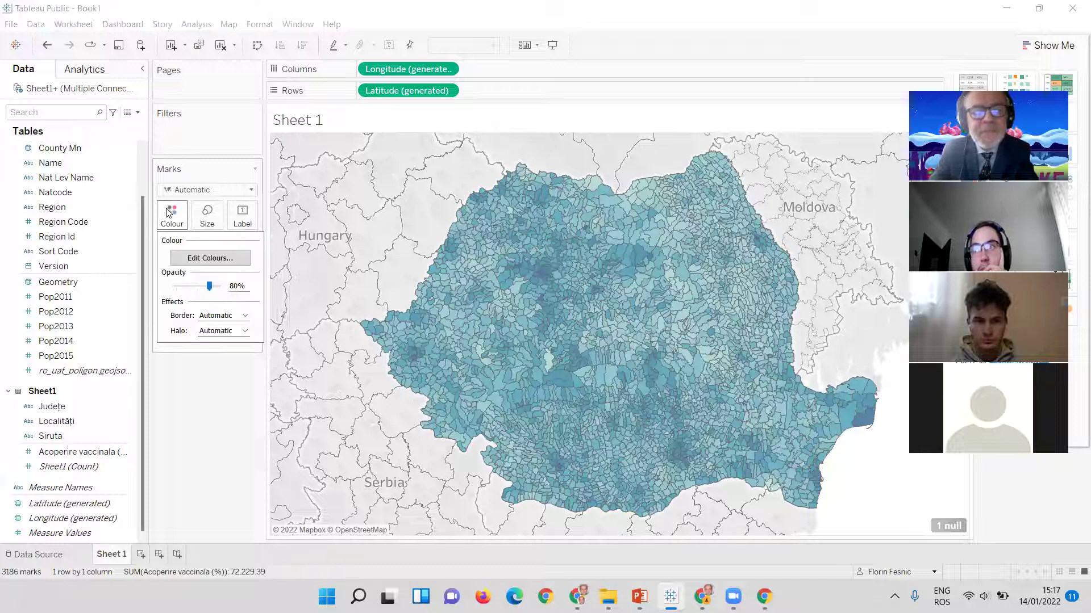
click(206, 260)
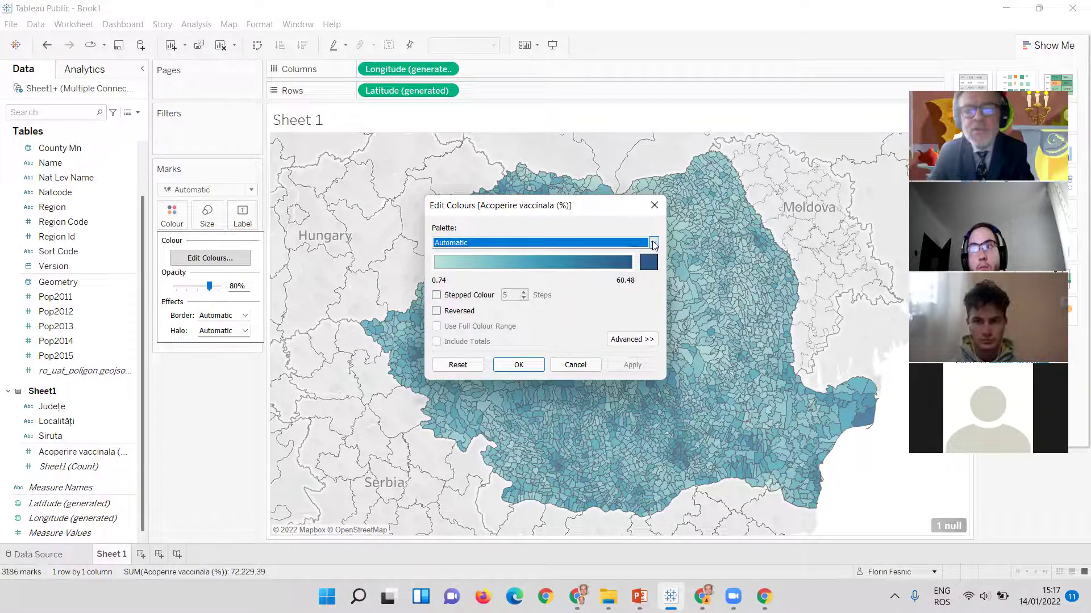
click(654, 243)
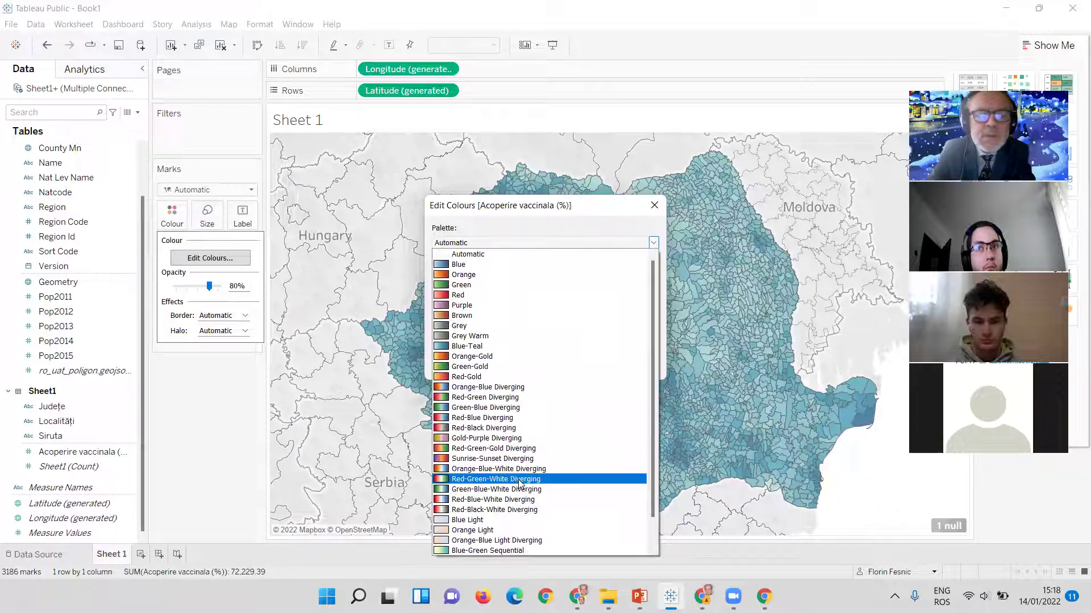
click(467, 400)
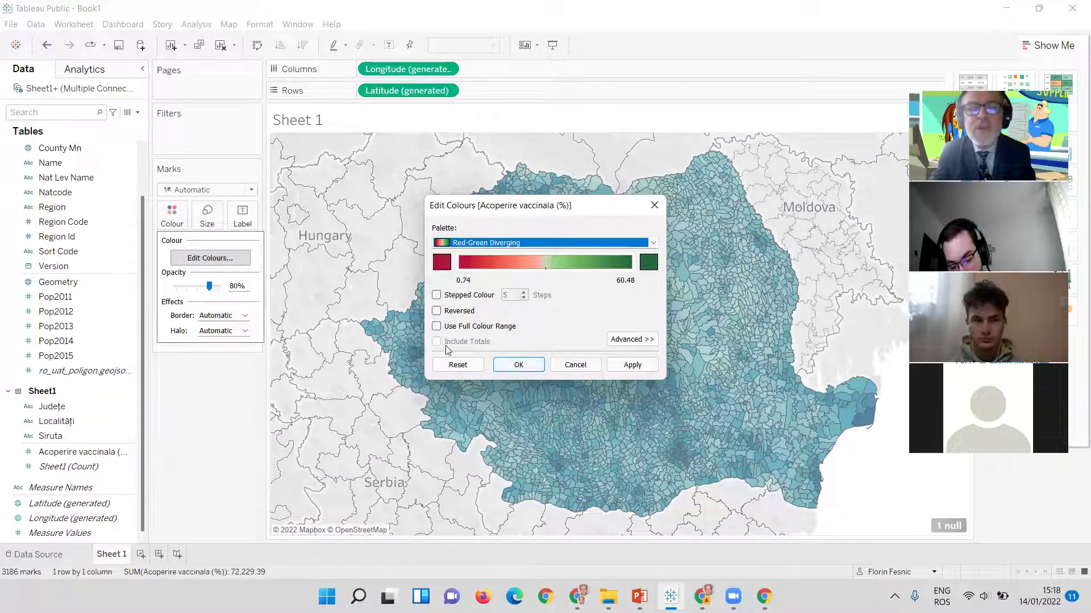
click(436, 312)
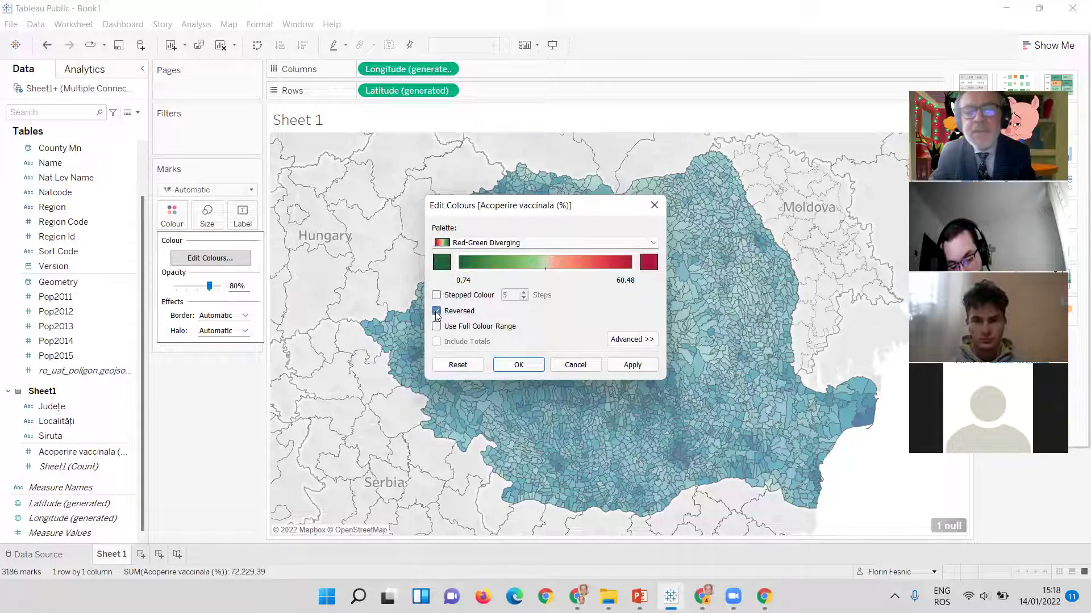
click(518, 365)
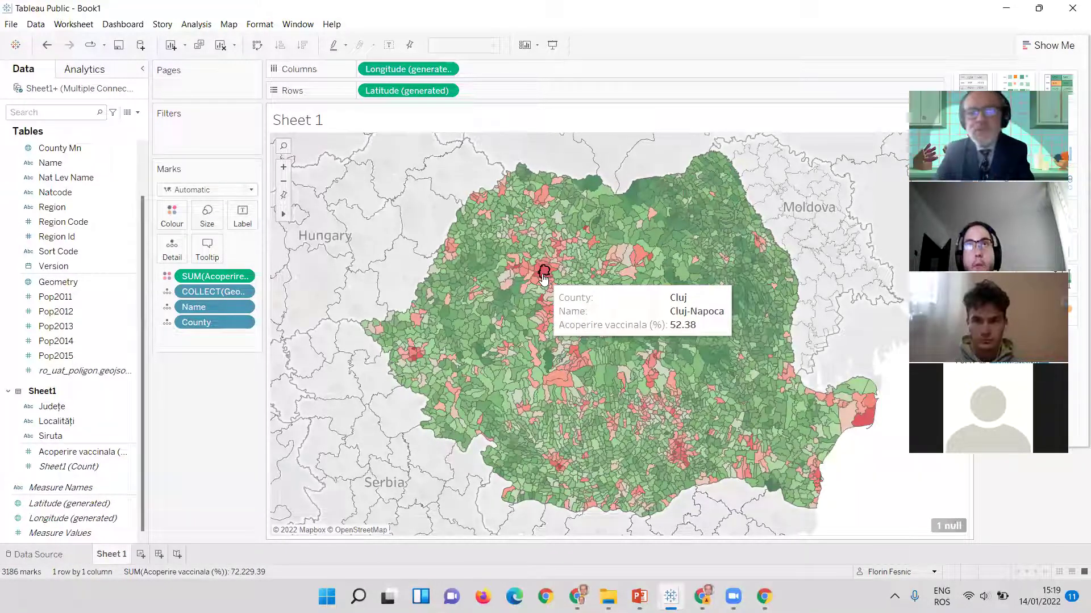
- Turn off the Reversed option of the Acoperire vaccinala (%) palette so low coverage is red and high coverage green
click(172, 211)
click(210, 258)
click(436, 311)
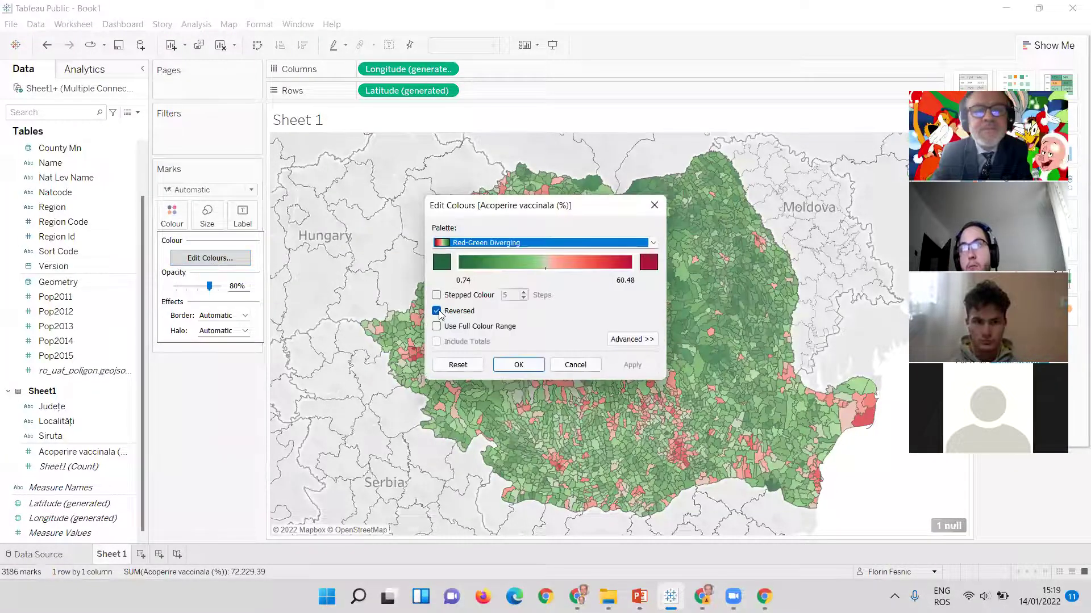
click(436, 311)
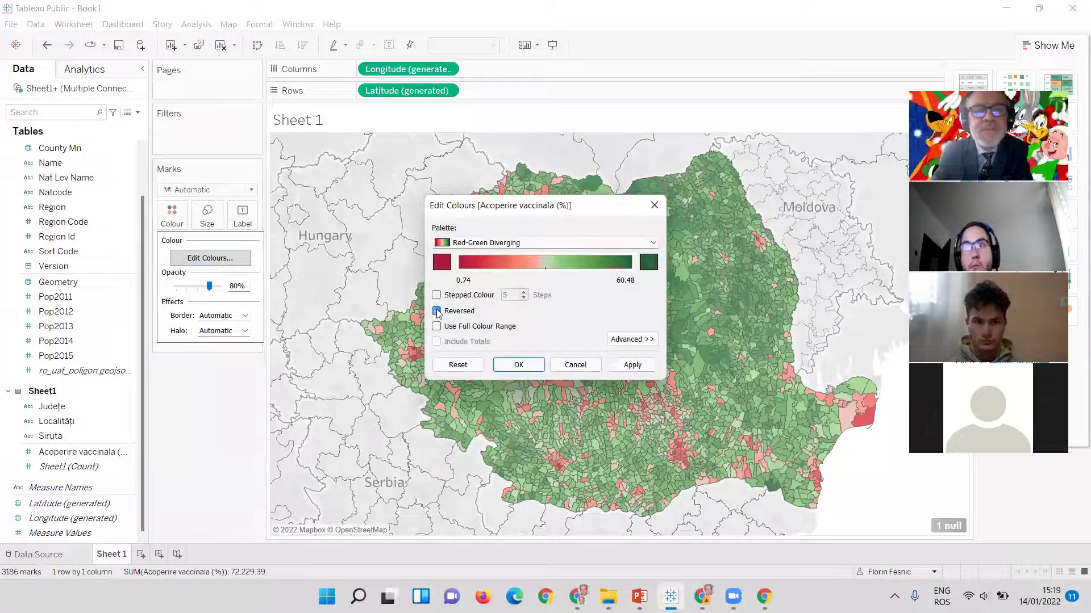
click(518, 365)
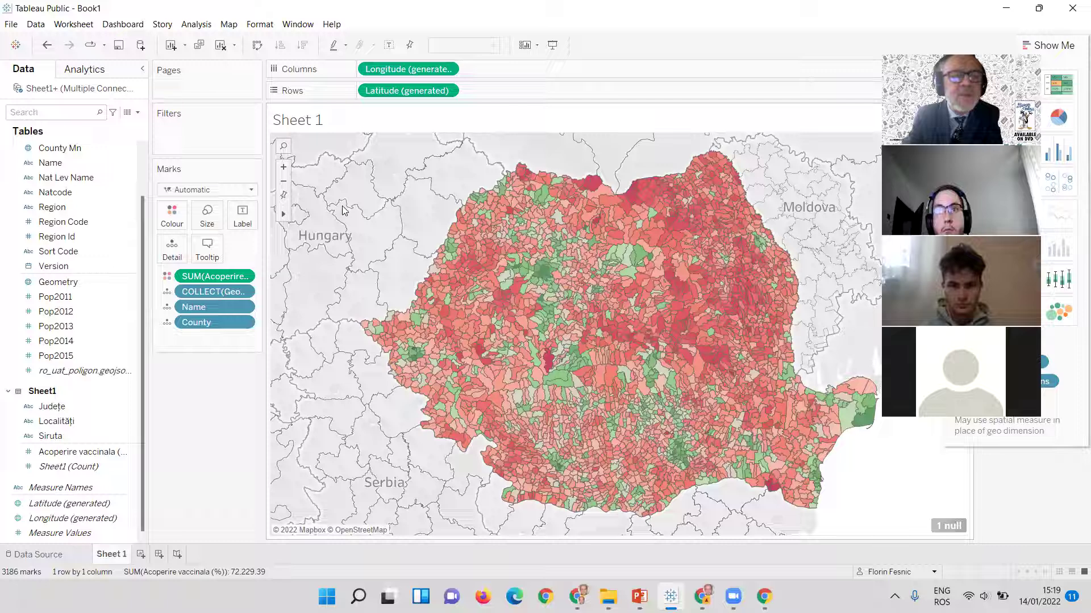
click(170, 218)
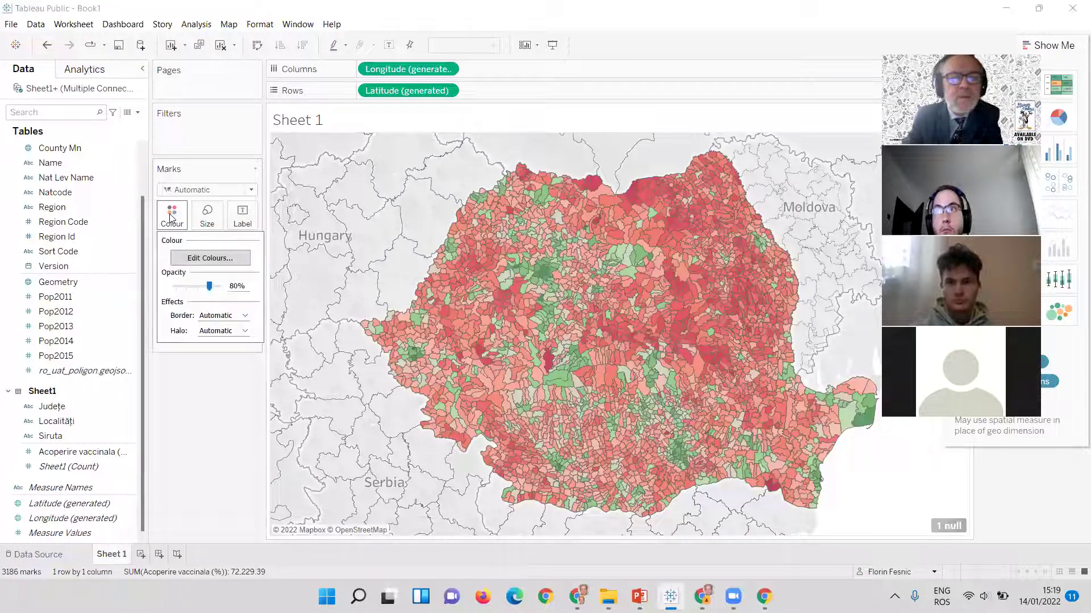
click(218, 259)
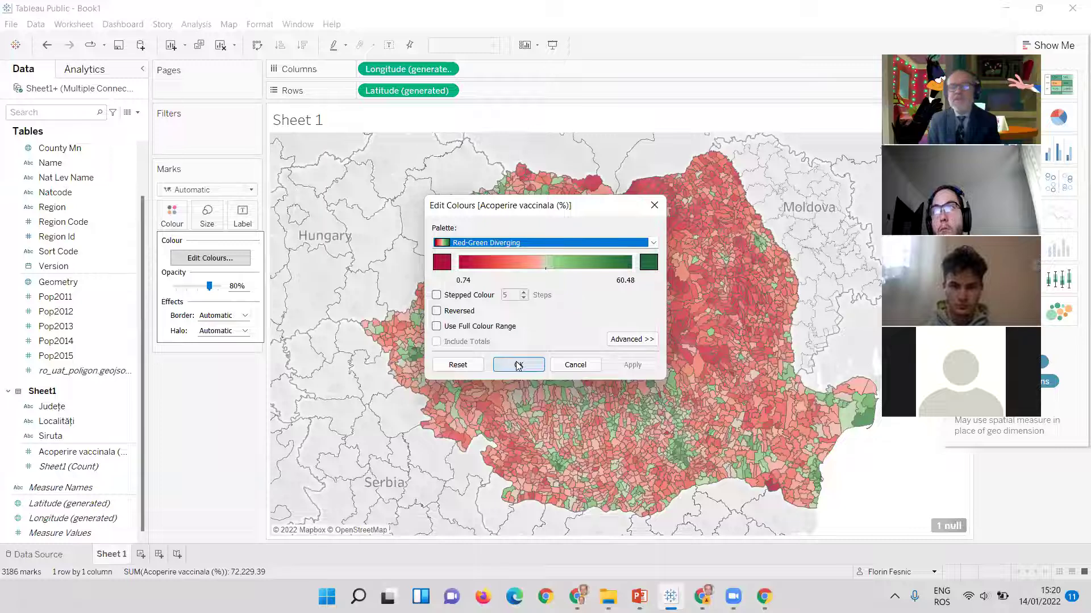
click(654, 208)
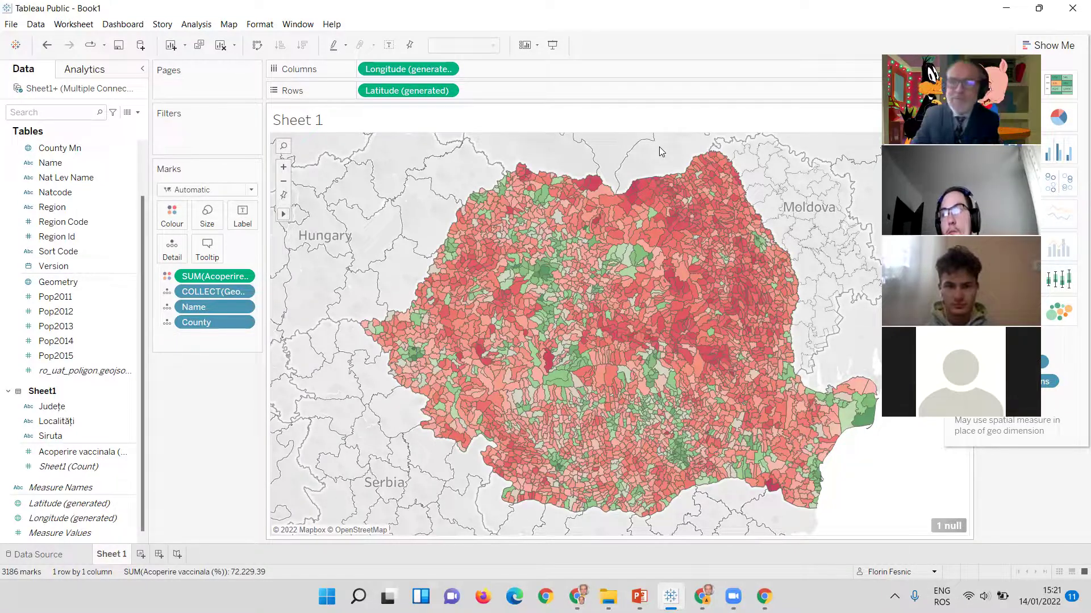
- Hide the Base, Land Cover, Country/Region Borders and Names, and State/Province Borders and Names layers of the background map
click(227, 25)
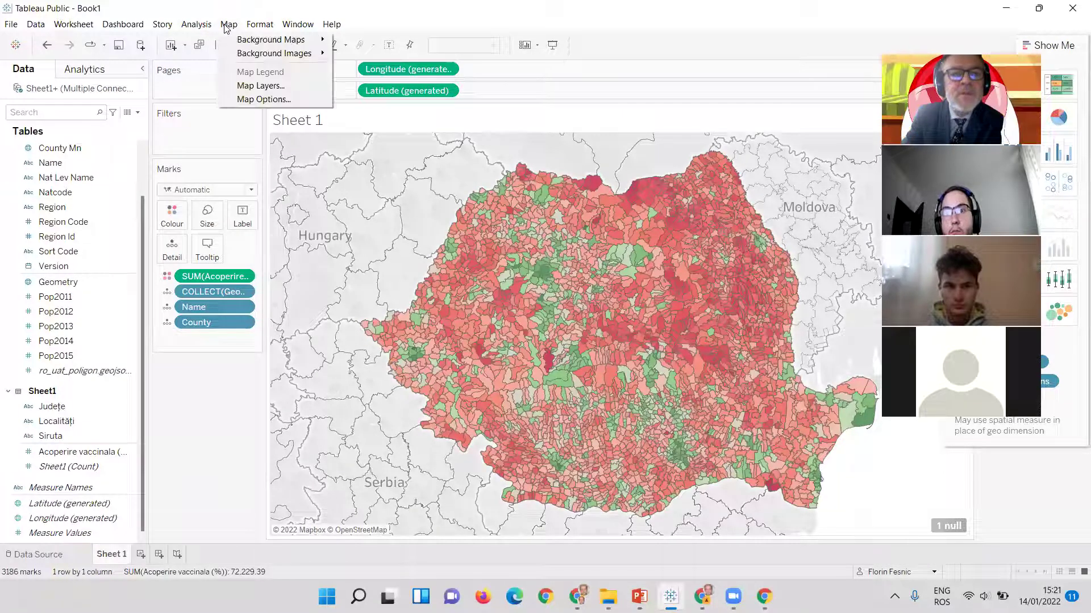
click(257, 88)
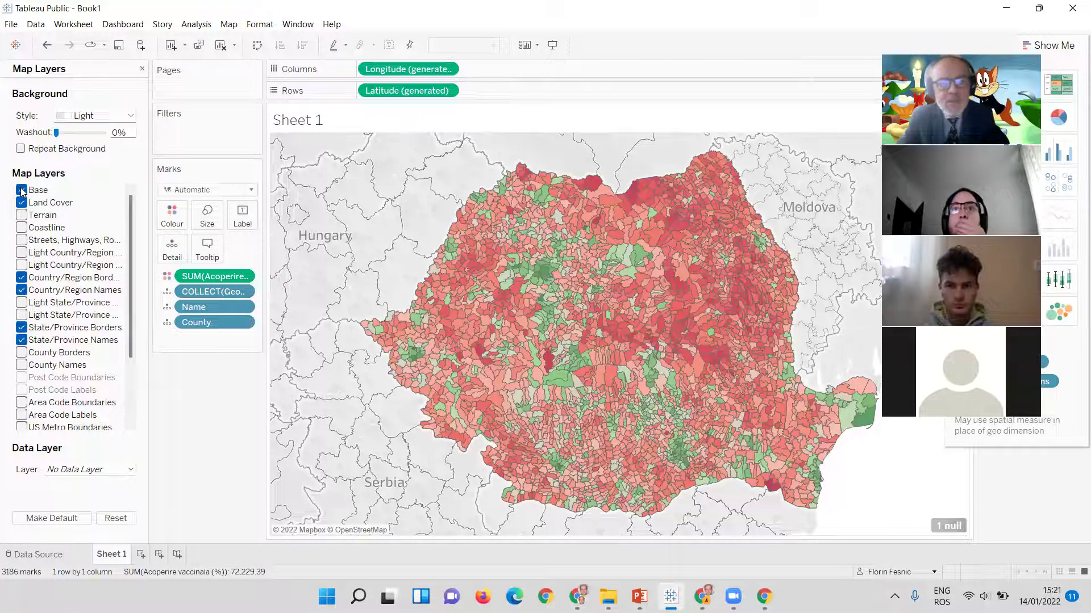
click(21, 190)
click(21, 202)
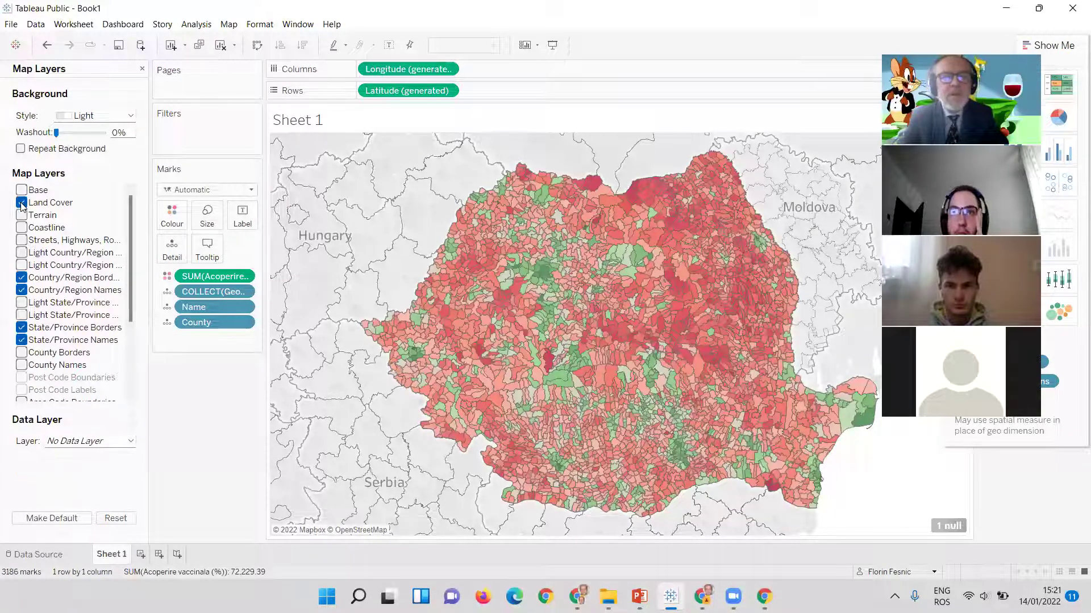
click(20, 280)
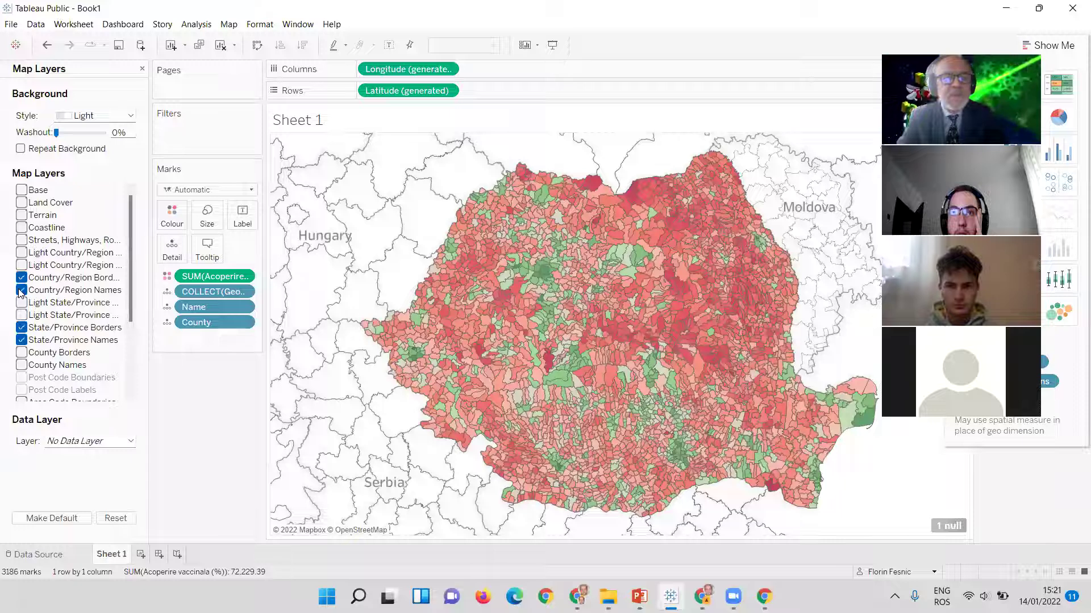
click(20, 292)
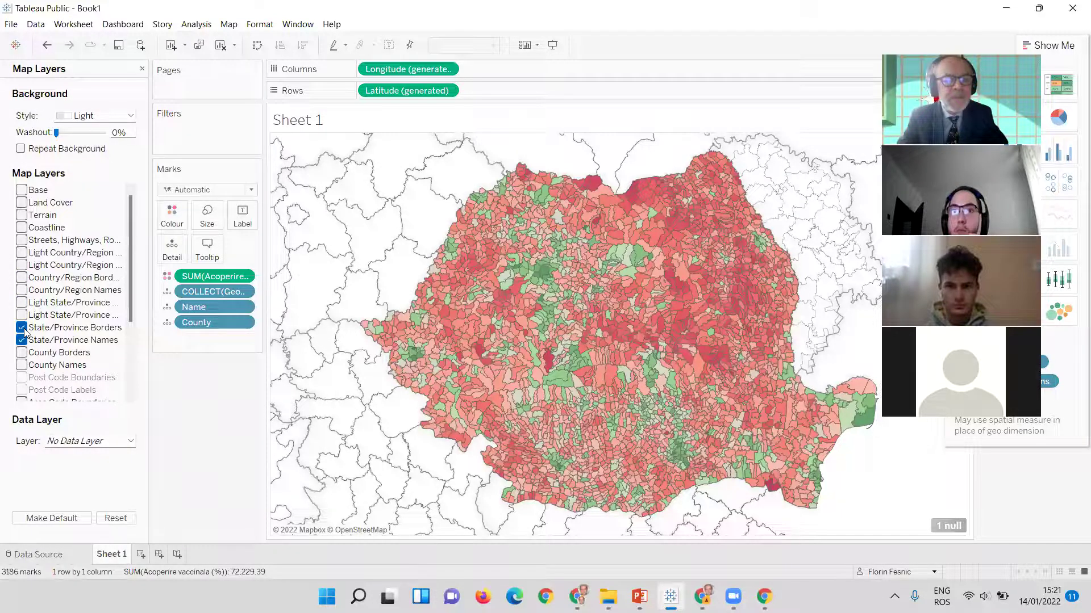
click(21, 328)
click(21, 340)
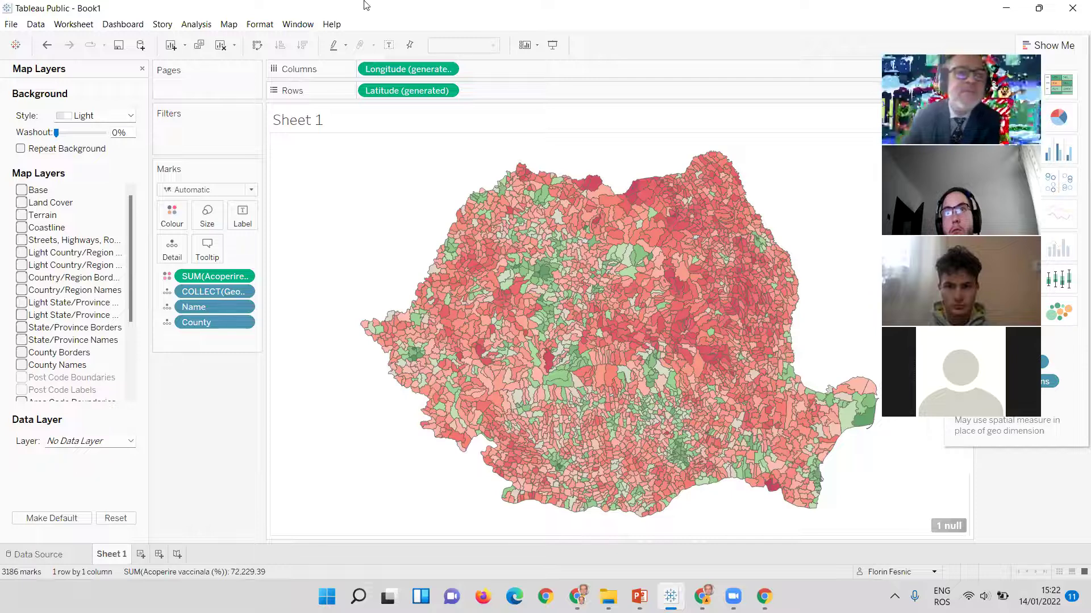
- Save the workbook to Tableau Public with the title "Rata vaccinarii, 5 noiembrie 2021"
click(35, 24)
mouse_move(11, 25)
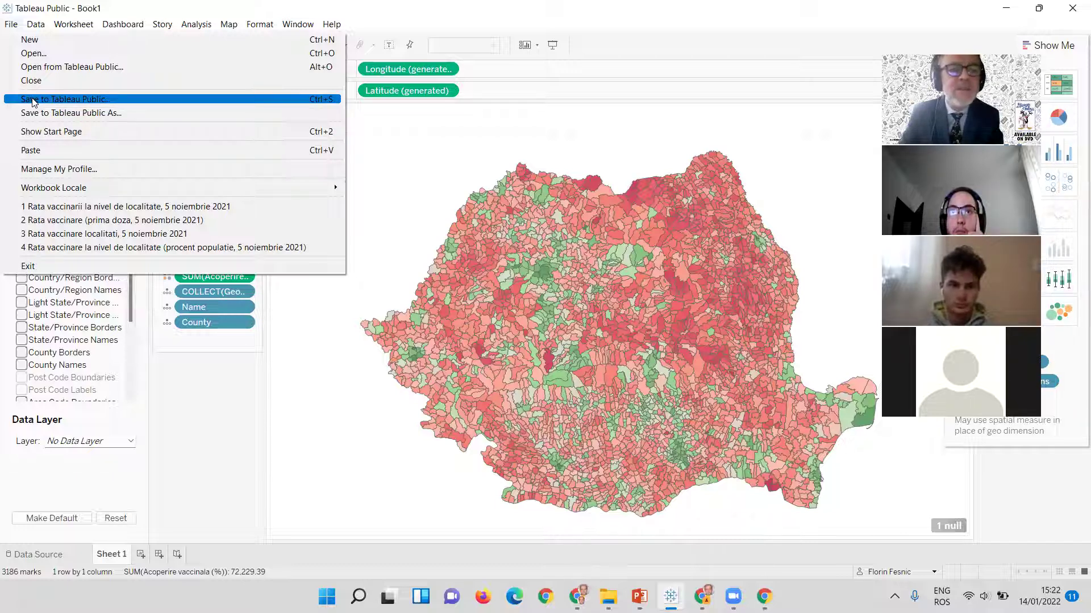
click(33, 100)
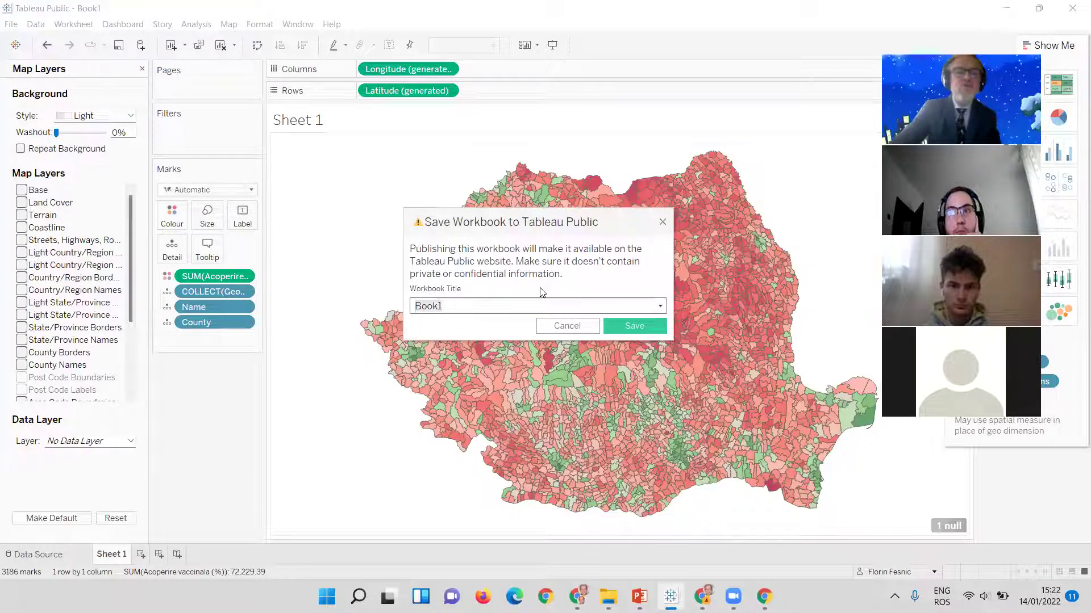
text(R)
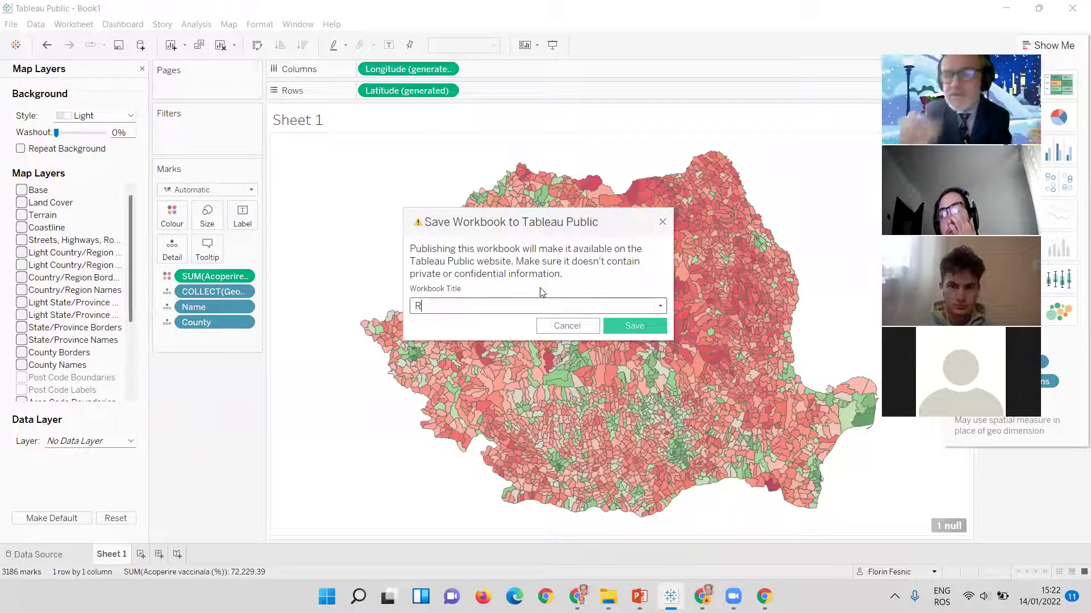
text(a)
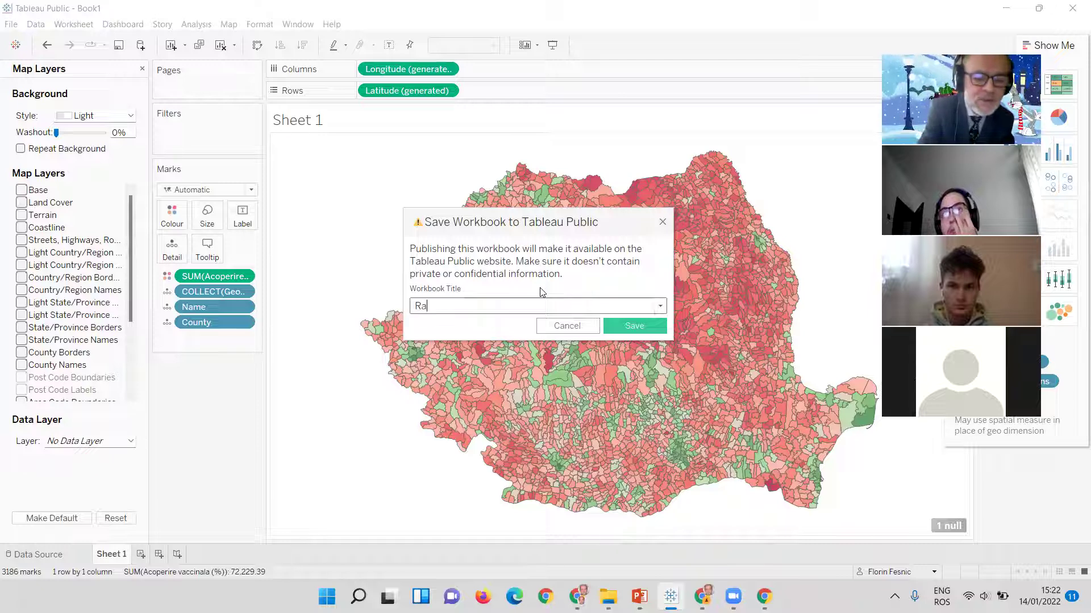
text(ta v)
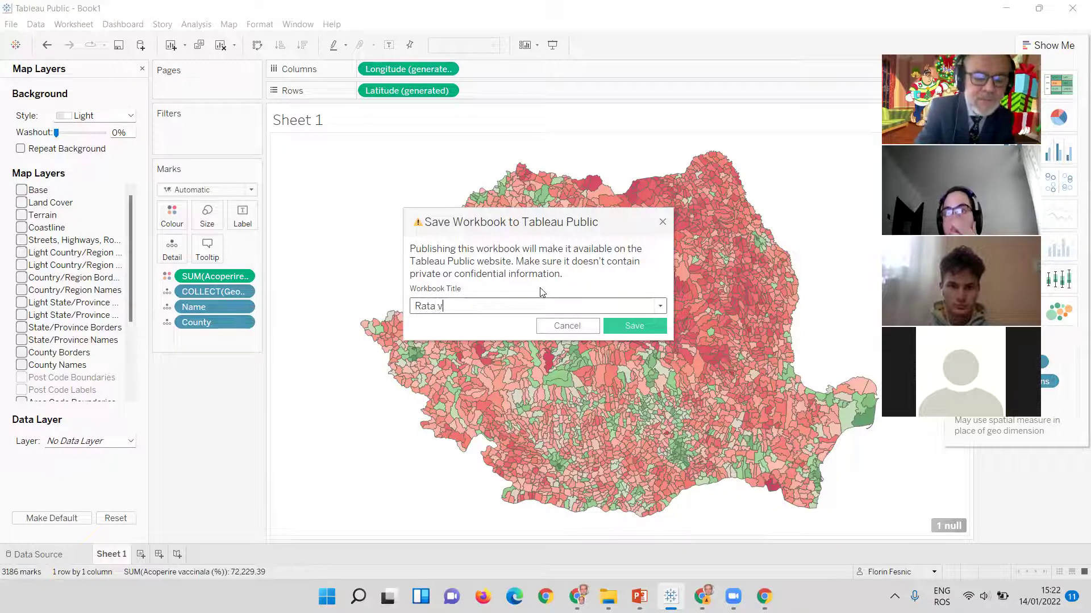
text(accinar)
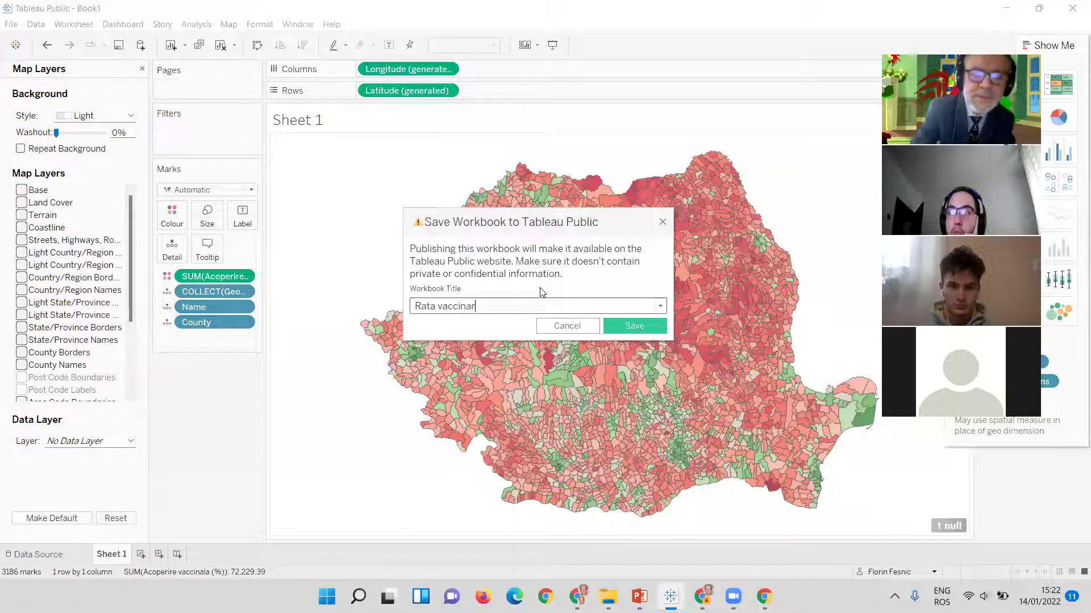
text(ii, )
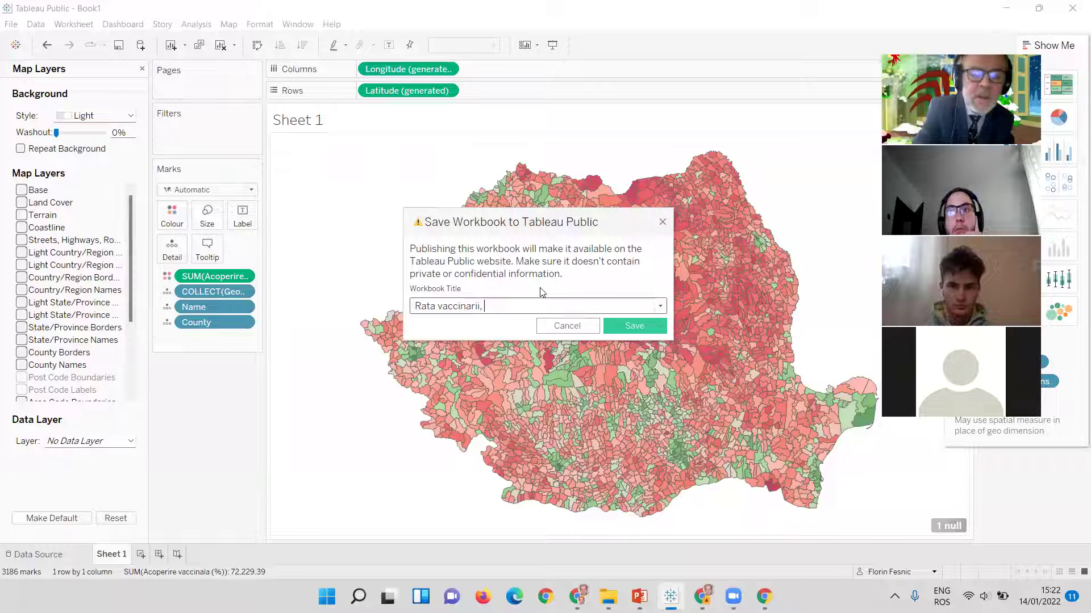
text(5 noiembrie)
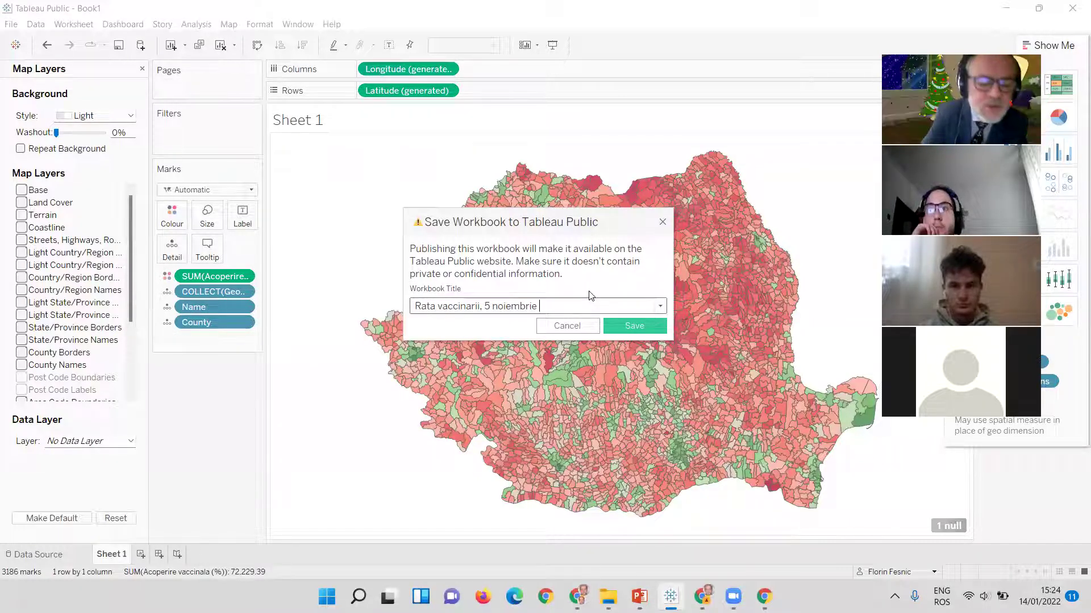
text(2021)
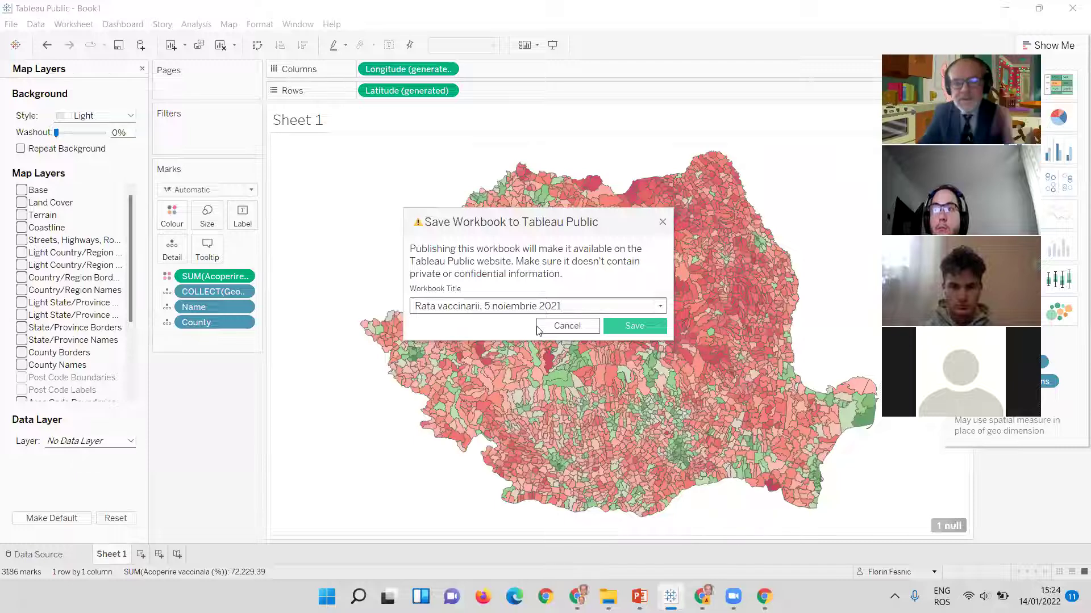
click(627, 330)
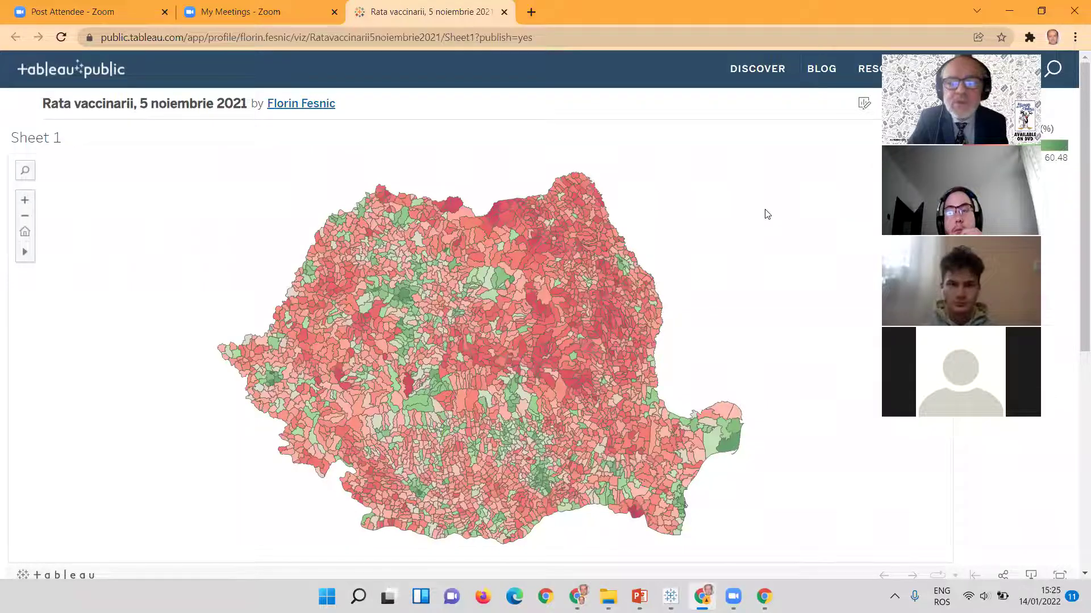
- Download the published map as a Tableau Workbook in the Current version and close the leftover blank browser page
scroll(766, 214, down, 1)
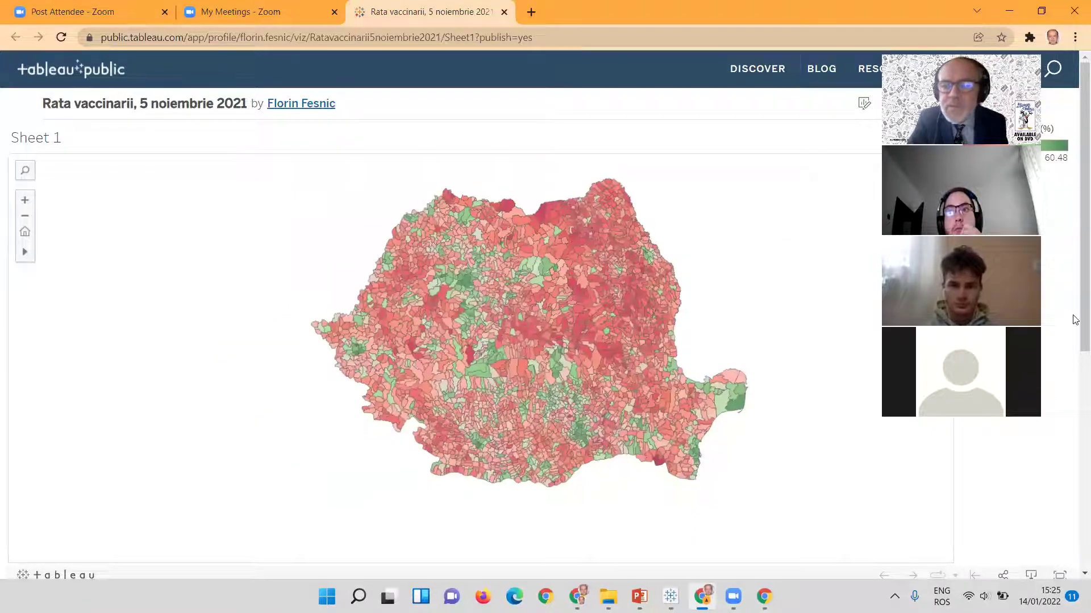
scroll(1076, 312, down, 1)
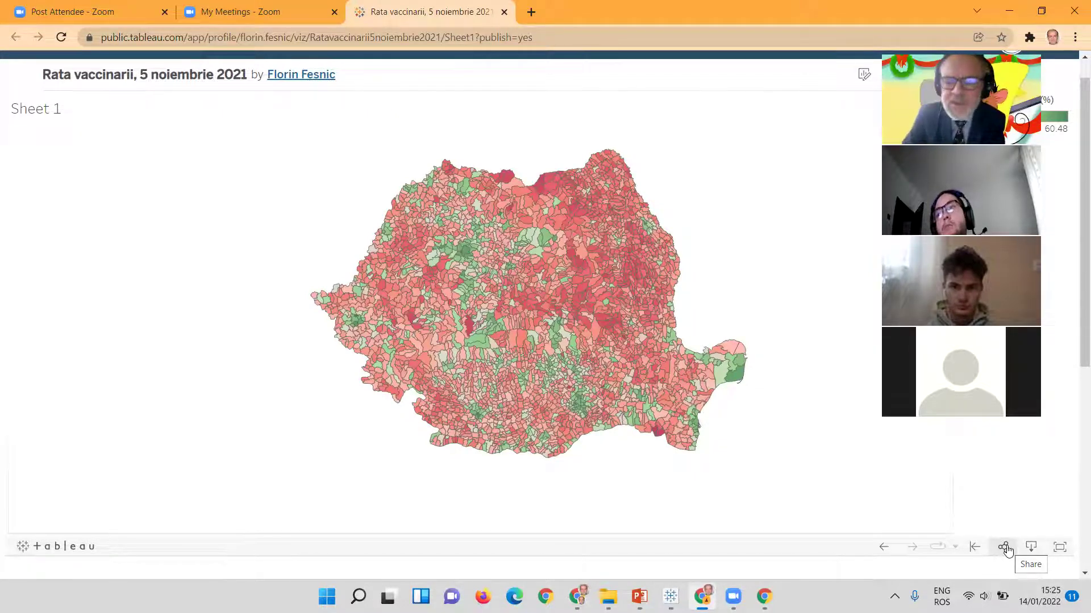
click(1031, 548)
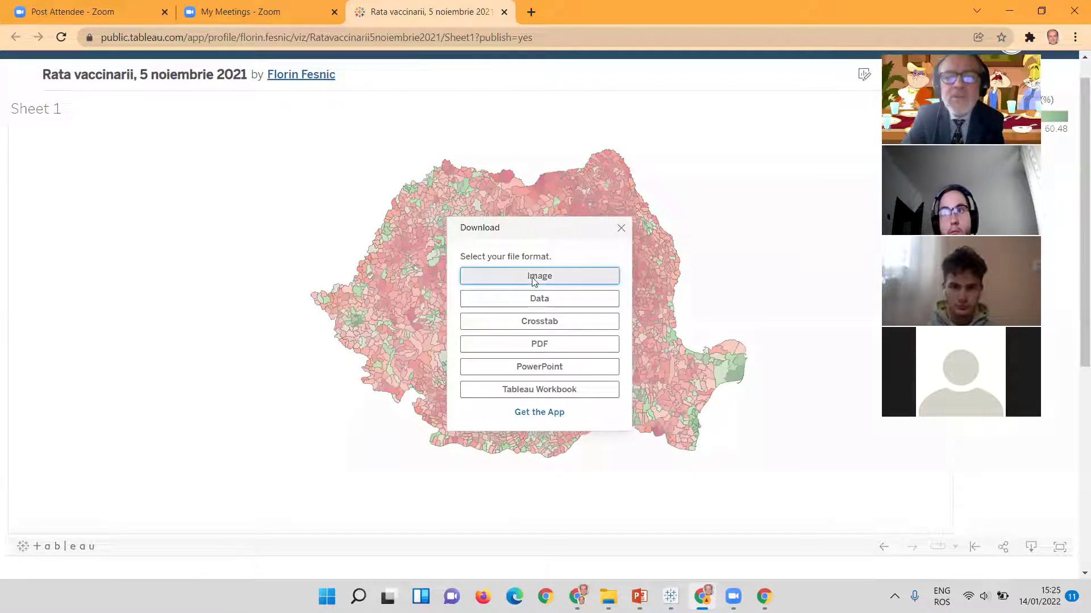
click(541, 392)
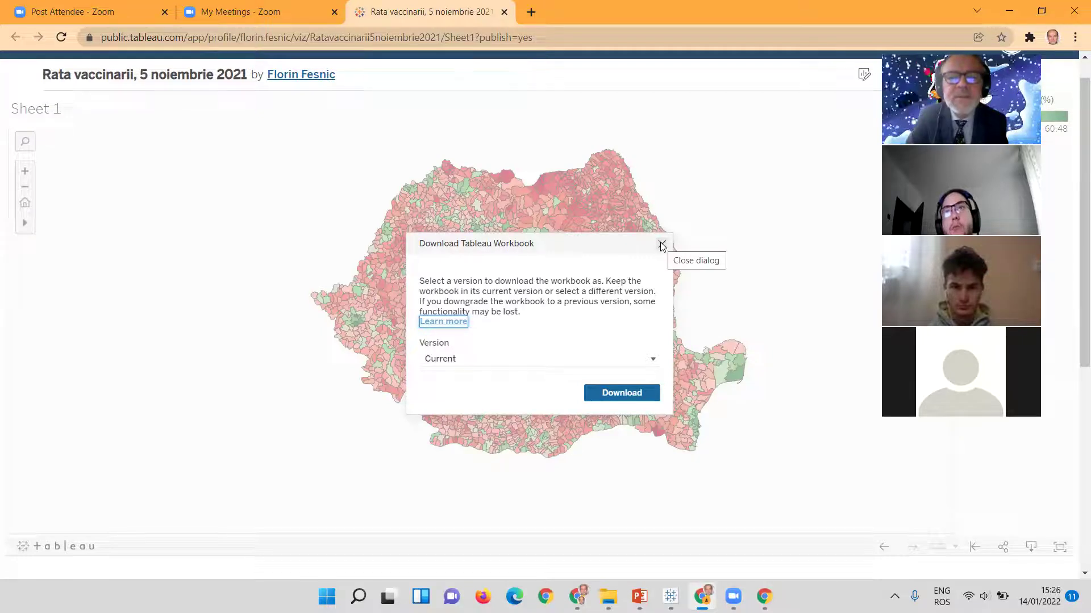
click(622, 395)
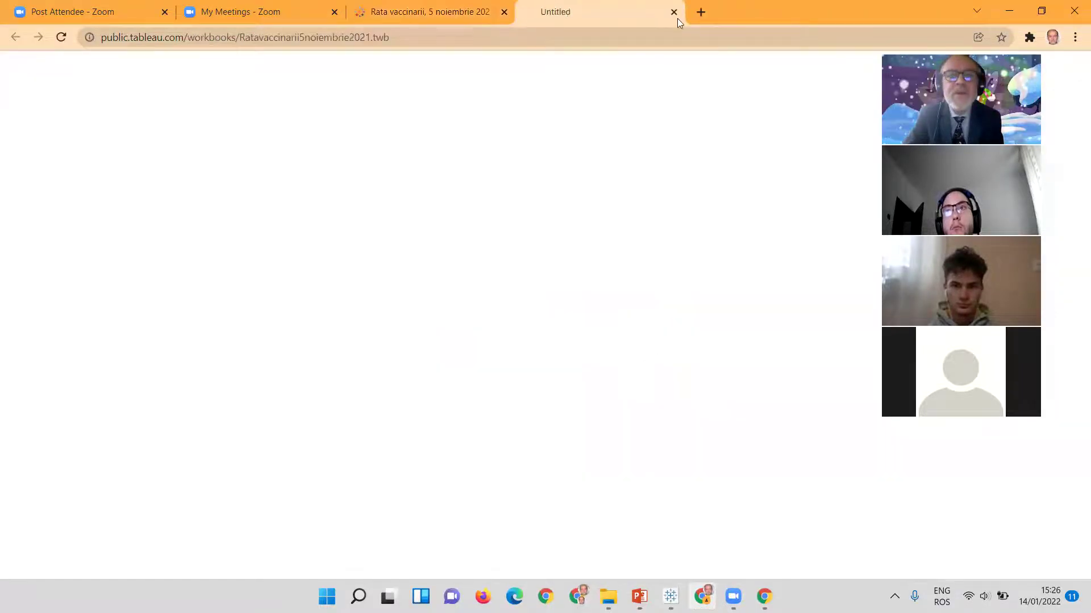
click(674, 12)
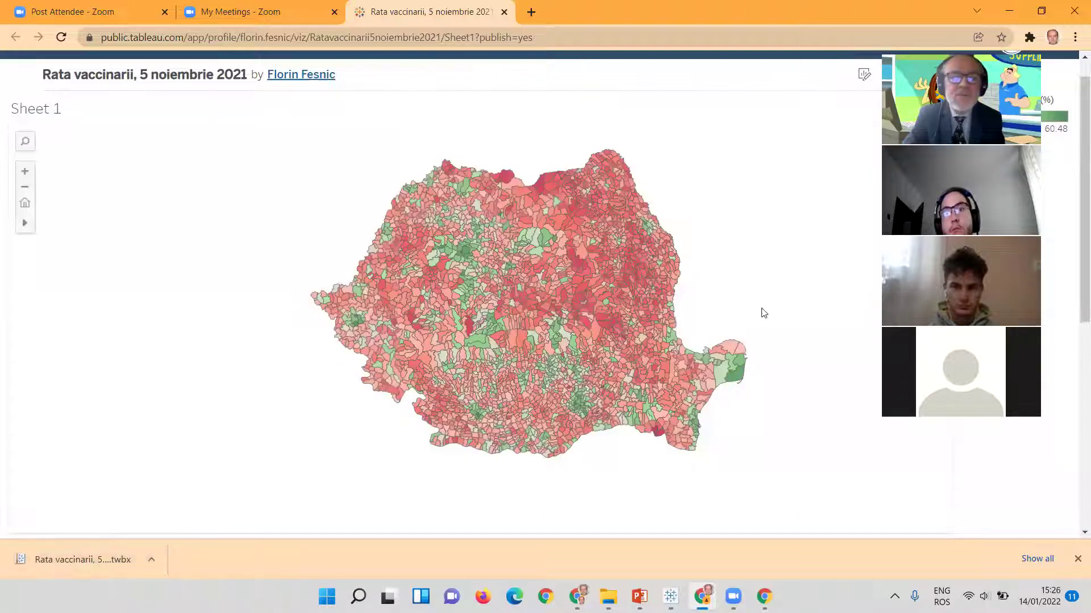
scroll(1058, 520, up, 1)
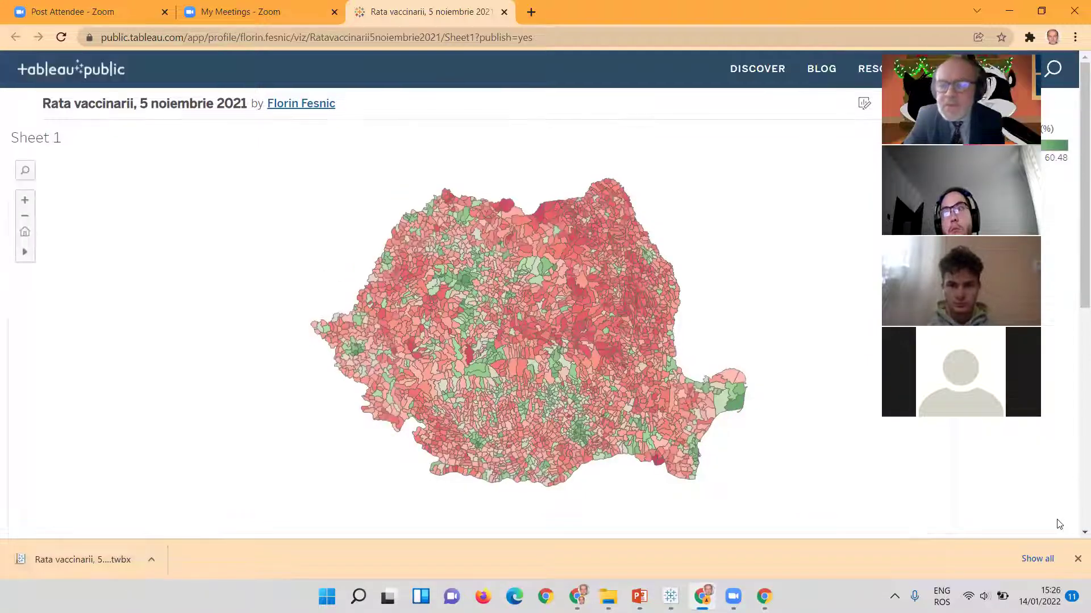
- Dismiss the finished-downloads bar and download the published vaccination map in the Image file format
scroll(1058, 514, down, 4)
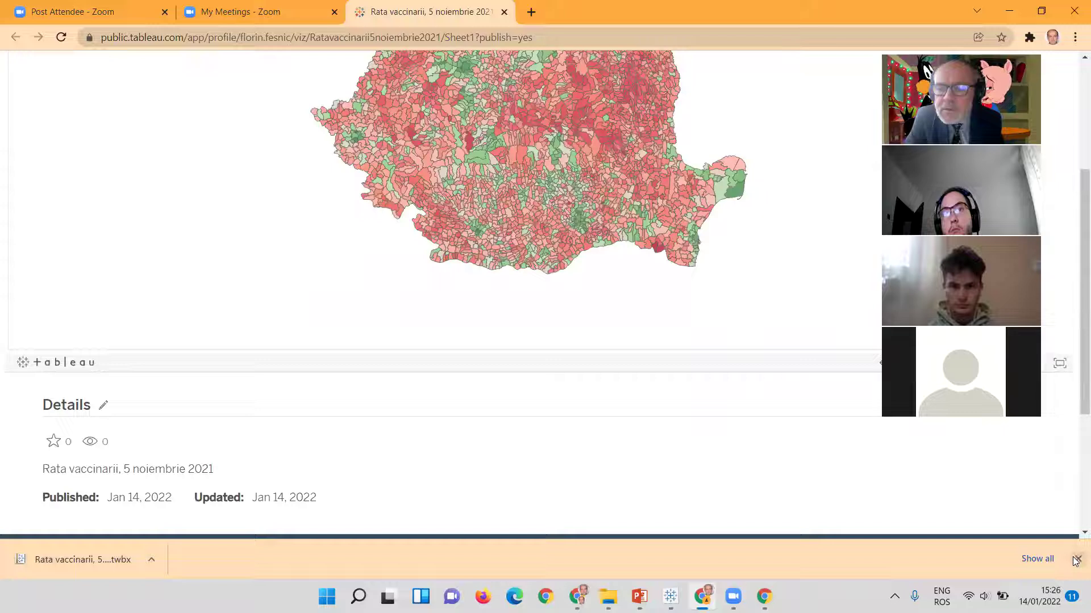
click(1078, 559)
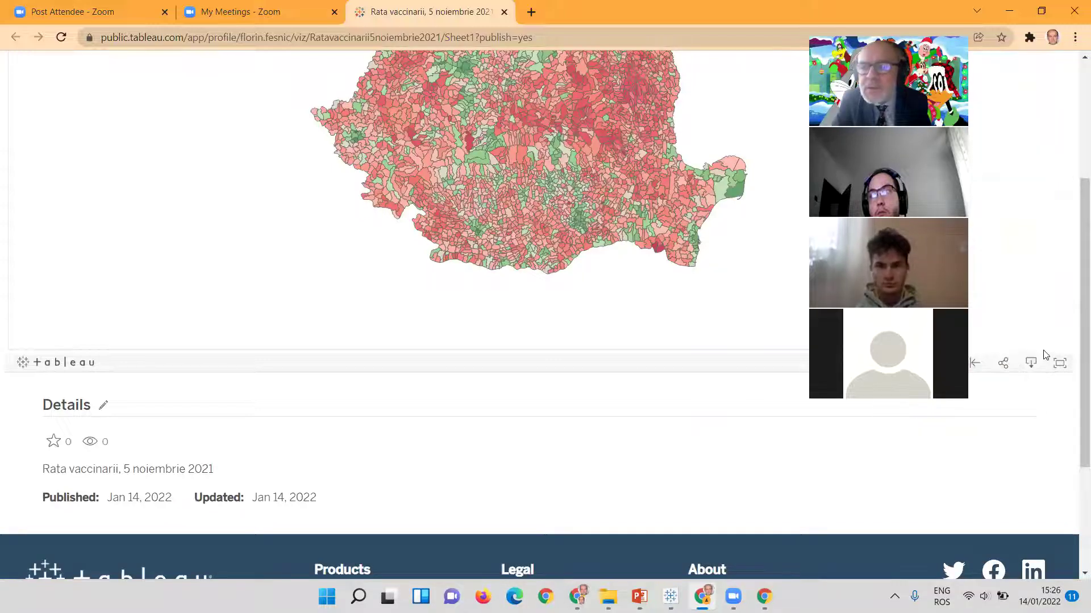
click(1032, 362)
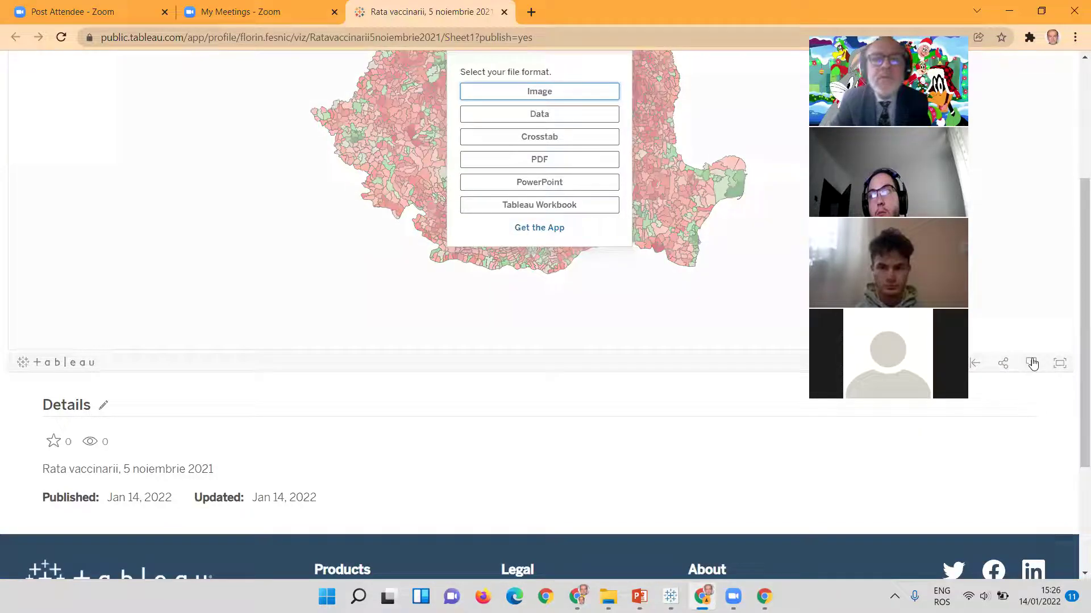
click(528, 89)
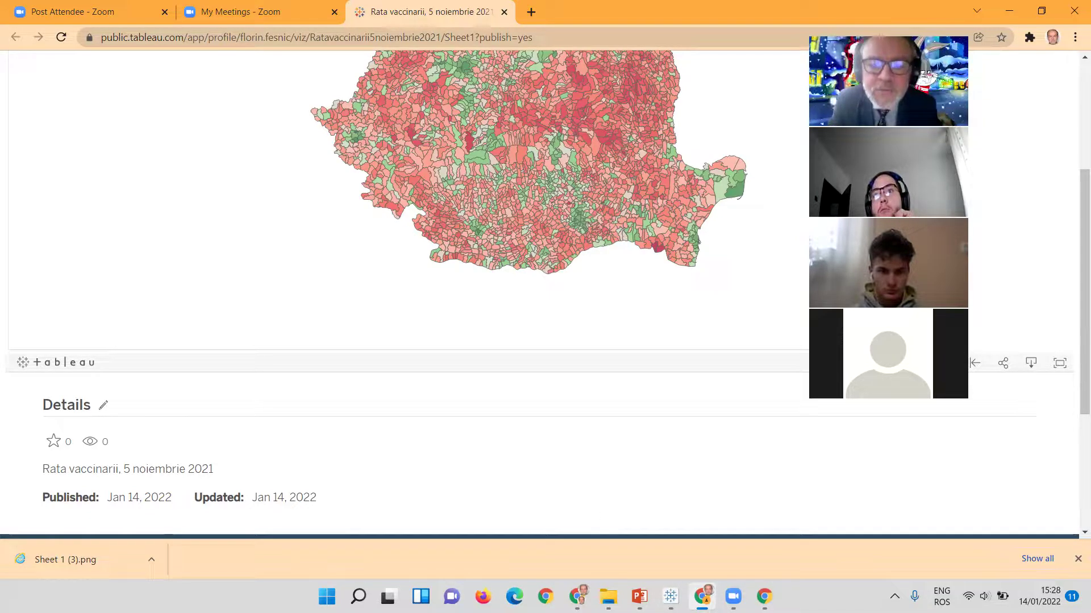
- Switch to the Introduction_to_Research_Design_in_Science presentation in PowerPoint and start the slide show from the Contents slide
key(alt+Tab)
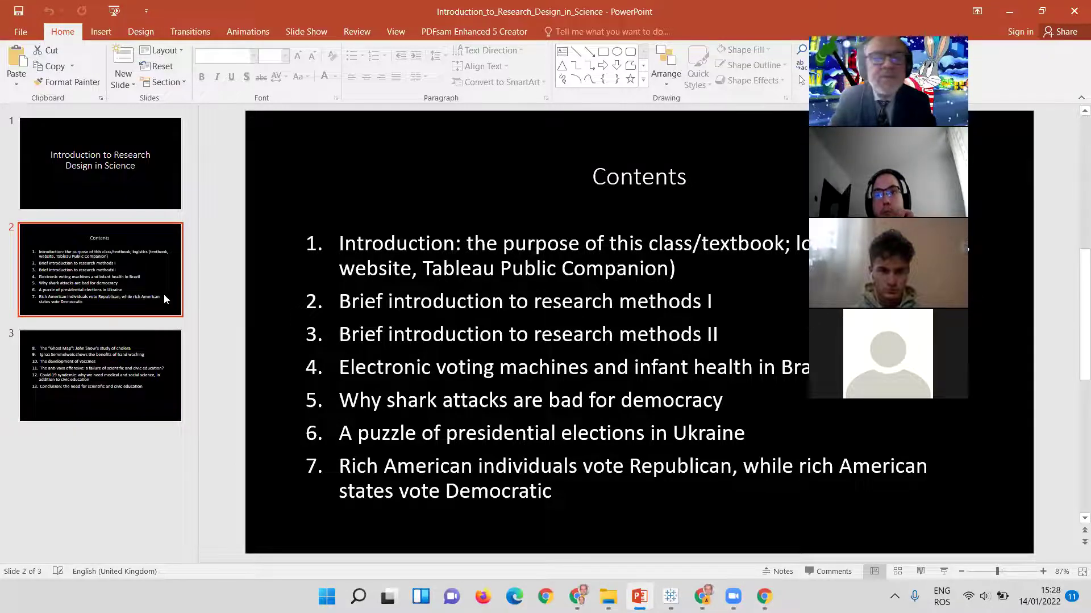
click(943, 572)
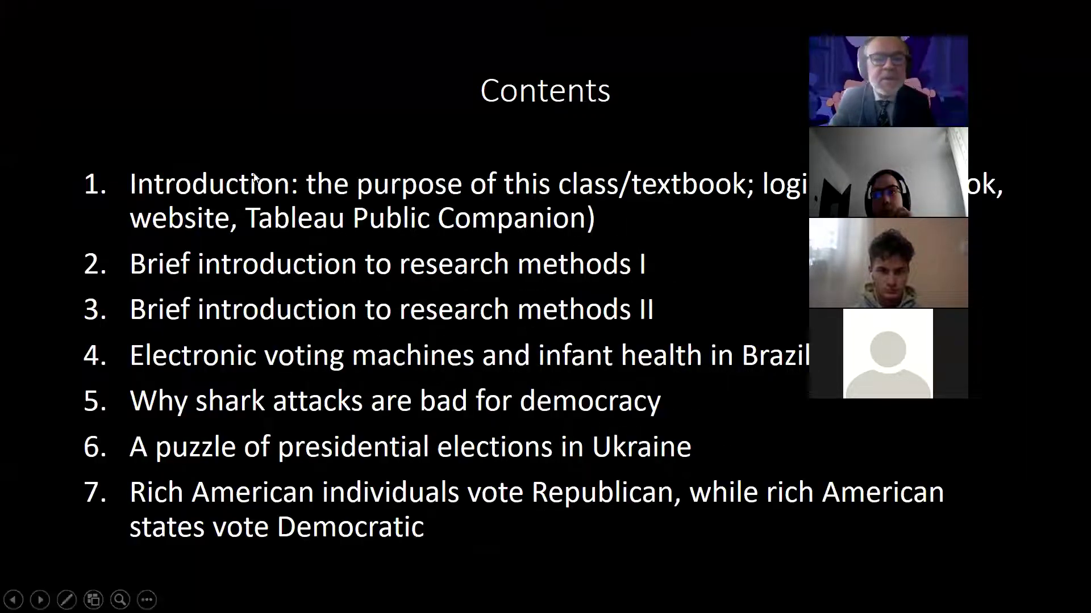